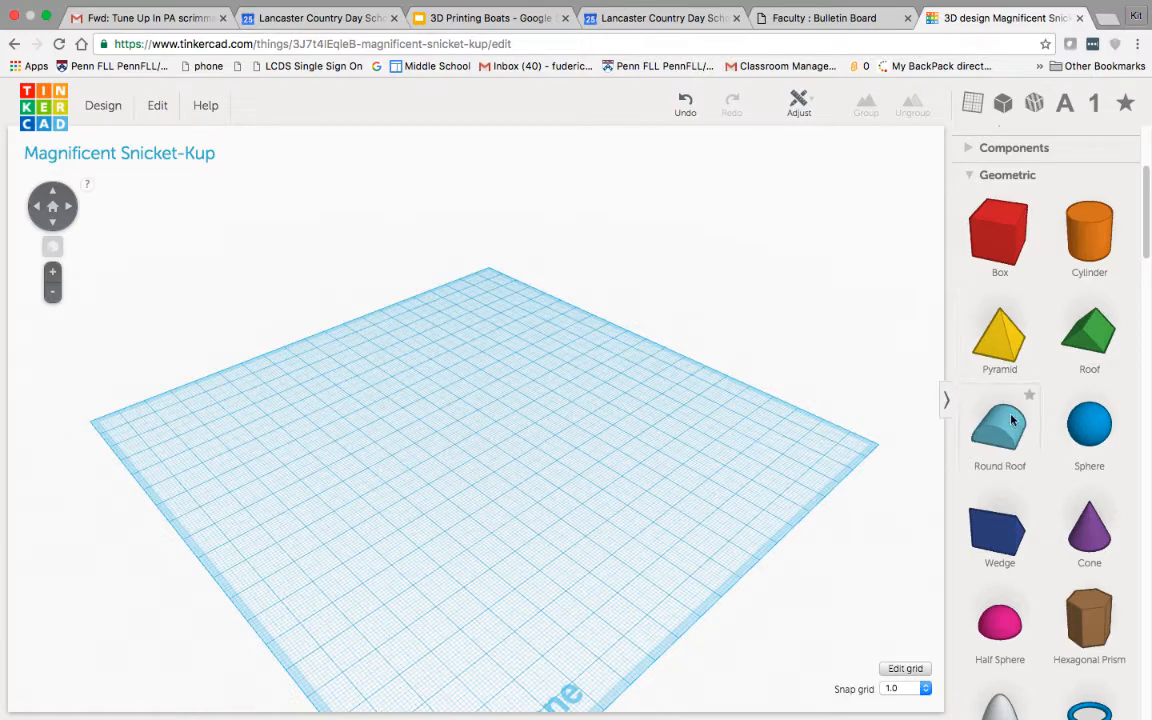
Step: Build the hull's base from a round roof turned upside down and stretched wide, positioned near the middle of the workplane
drag(1010, 434, 453, 495)
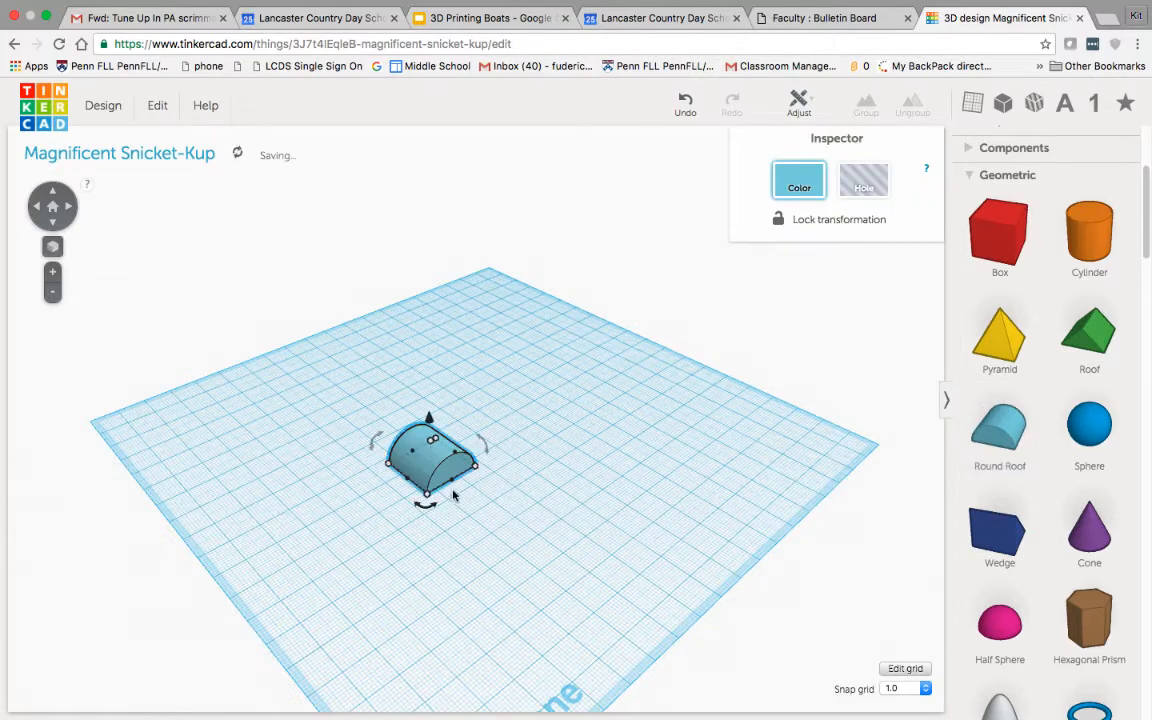
drag(377, 446, 538, 438)
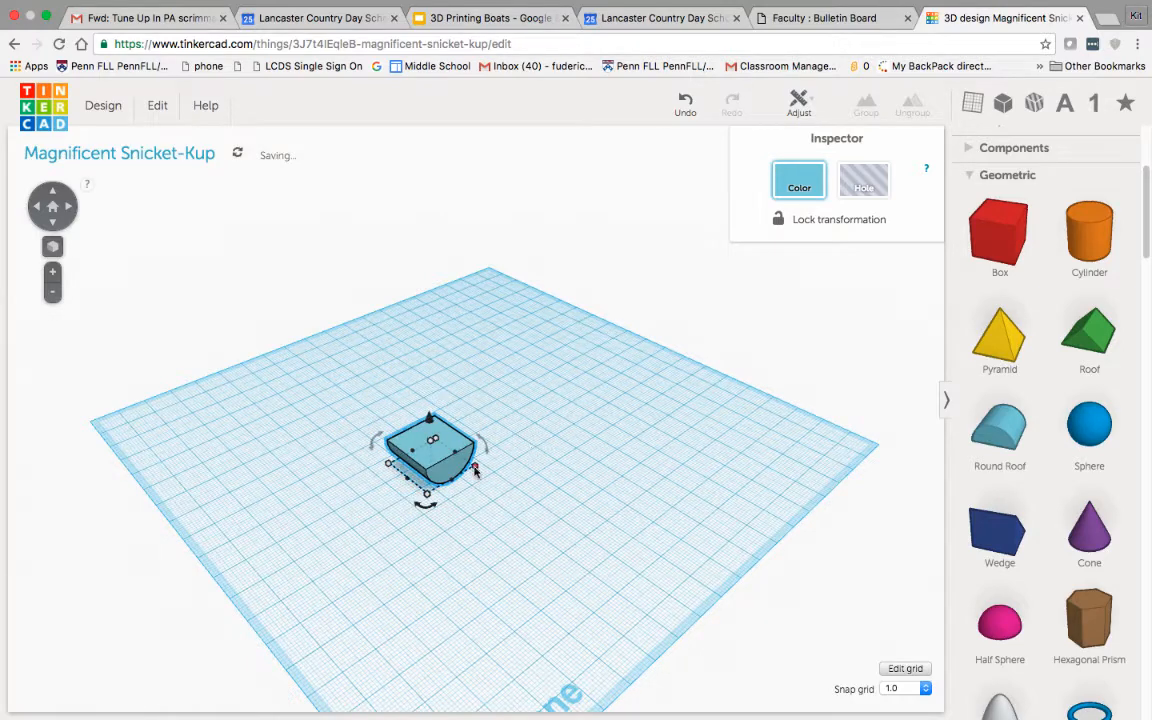
drag(476, 465, 736, 497)
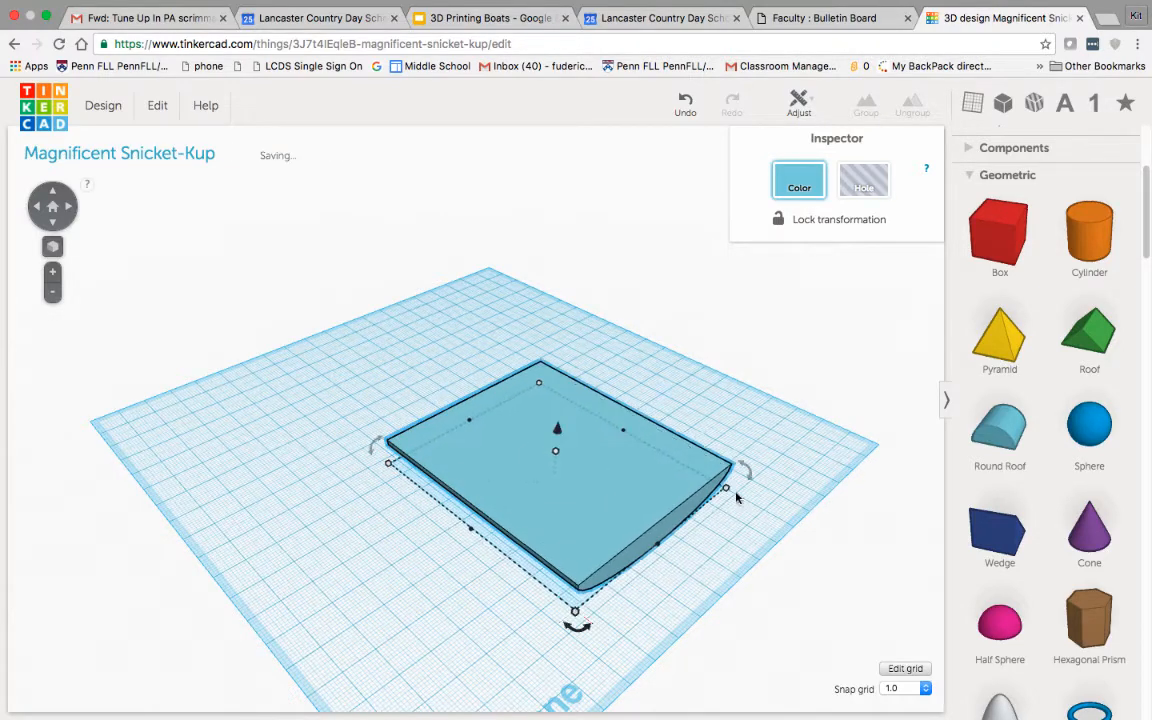
drag(615, 494, 520, 456)
click(733, 577)
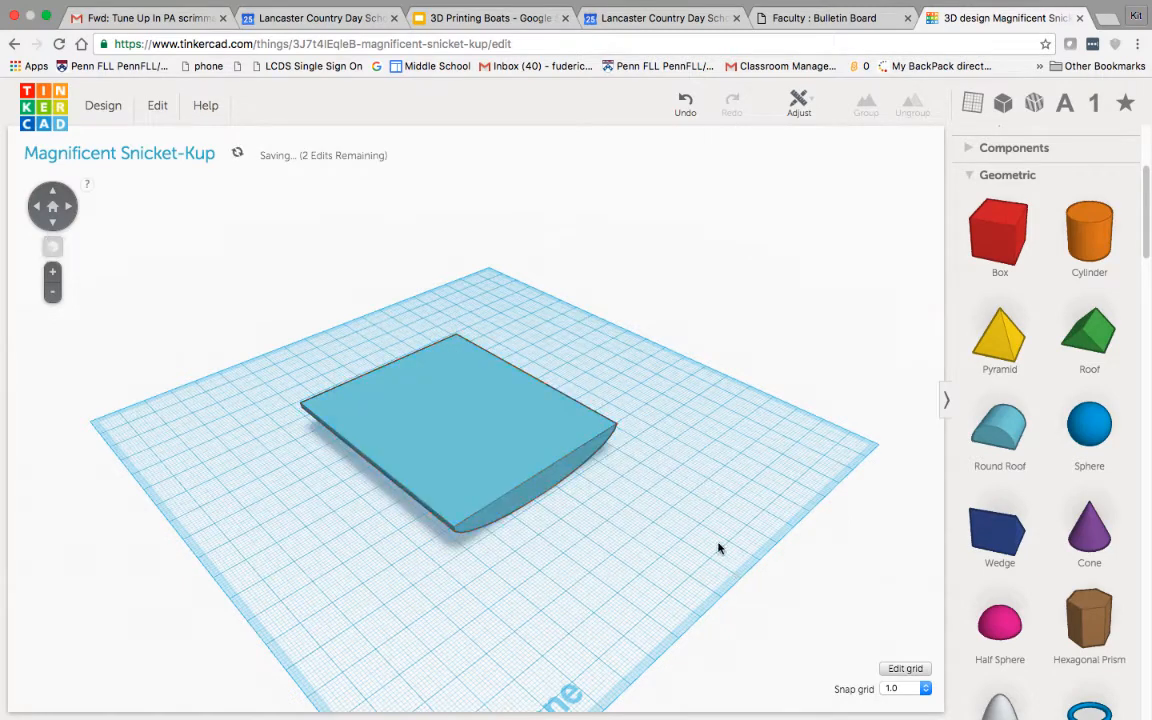
right_drag(718, 548, 641, 519)
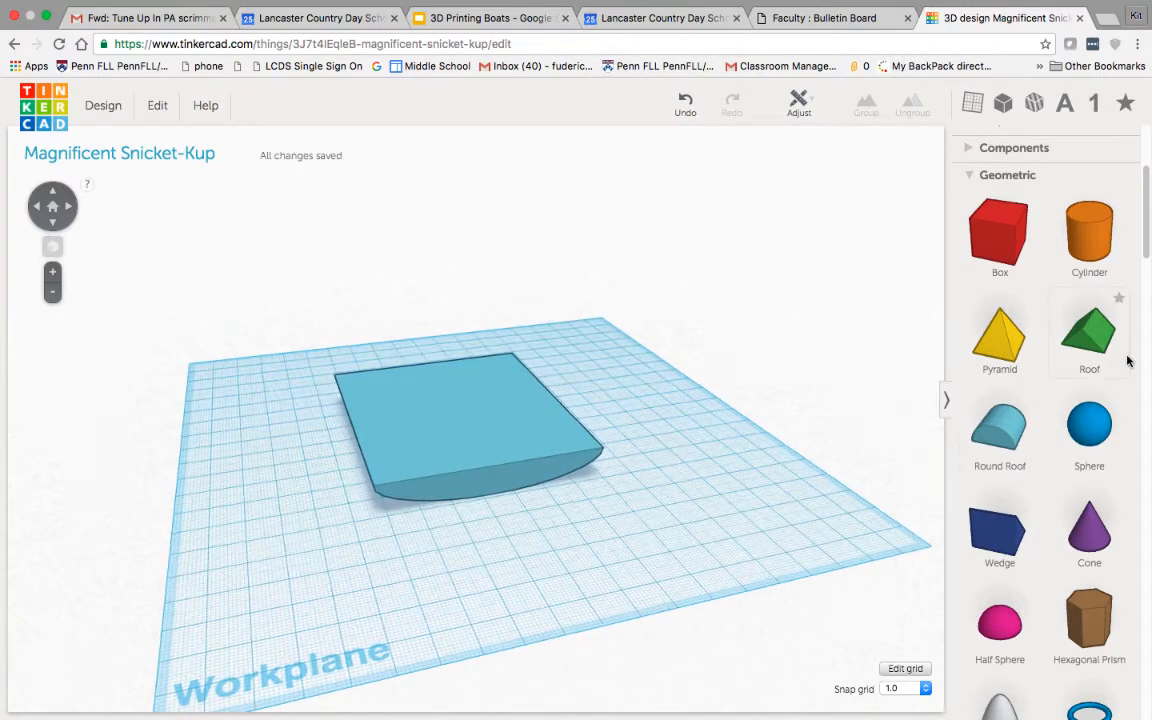
Step: Place a half sphere in front of the hull's curved end and turn it on its side with the dome facing outward
scroll(1148, 242, down, 3)
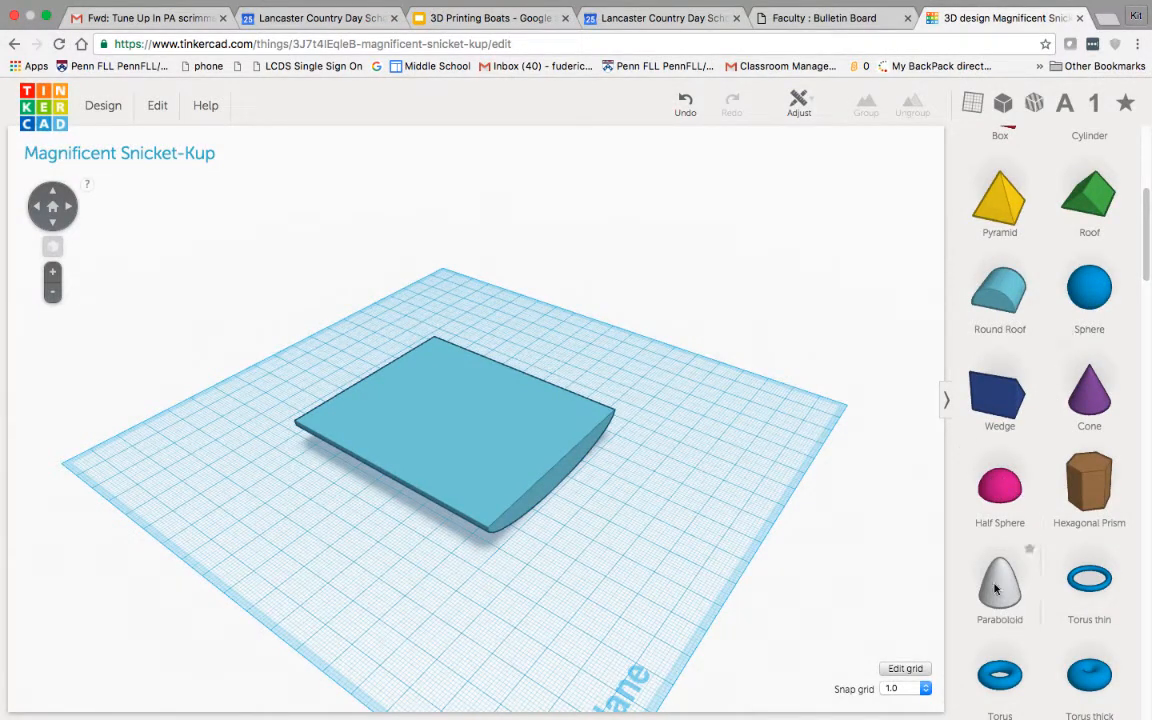
drag(1013, 489, 556, 543)
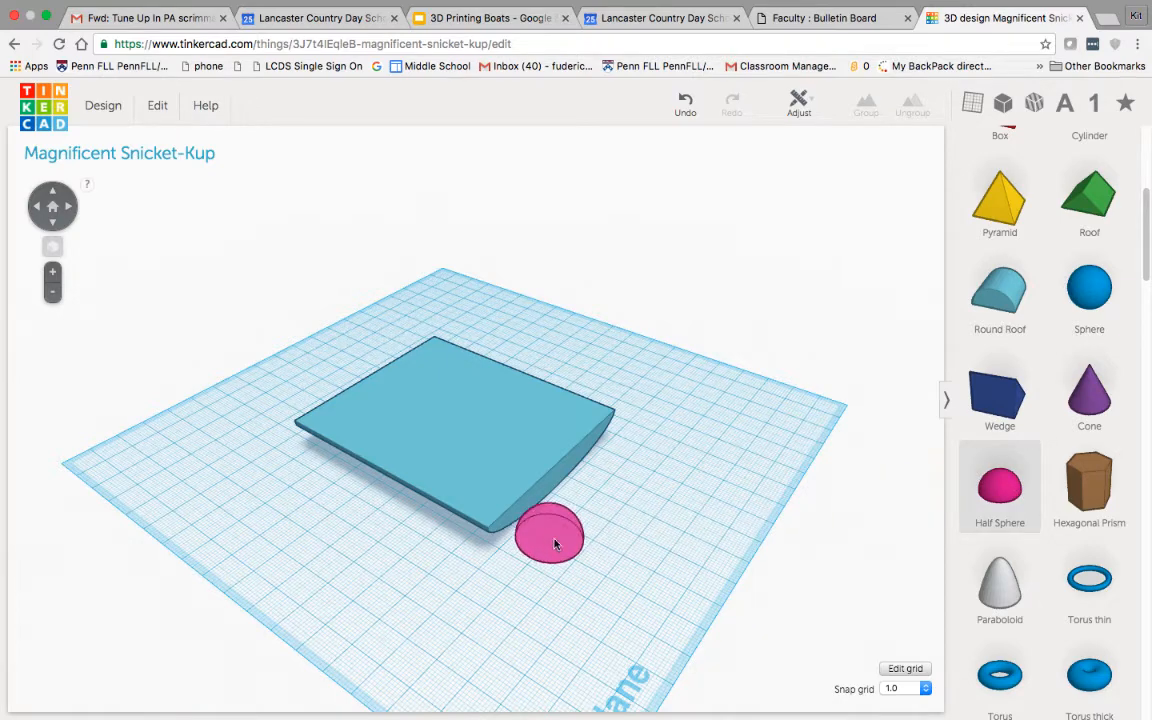
click(598, 533)
right_drag(598, 533, 450, 512)
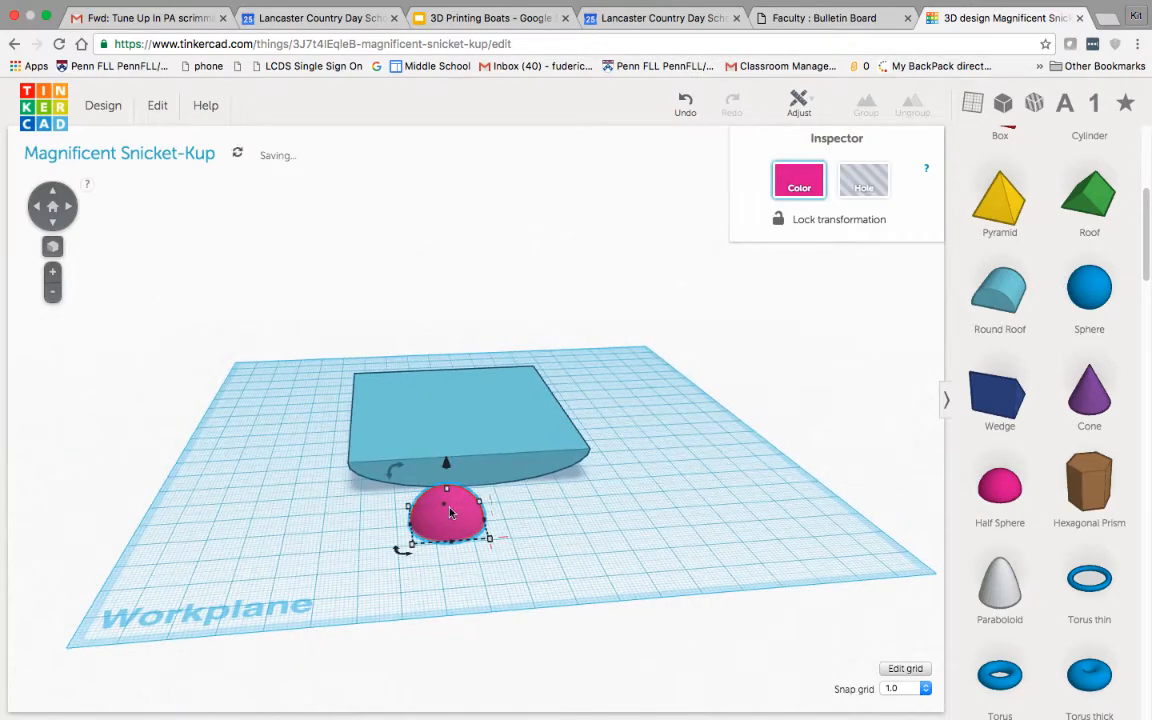
drag(402, 477, 464, 457)
right_drag(527, 519, 543, 553)
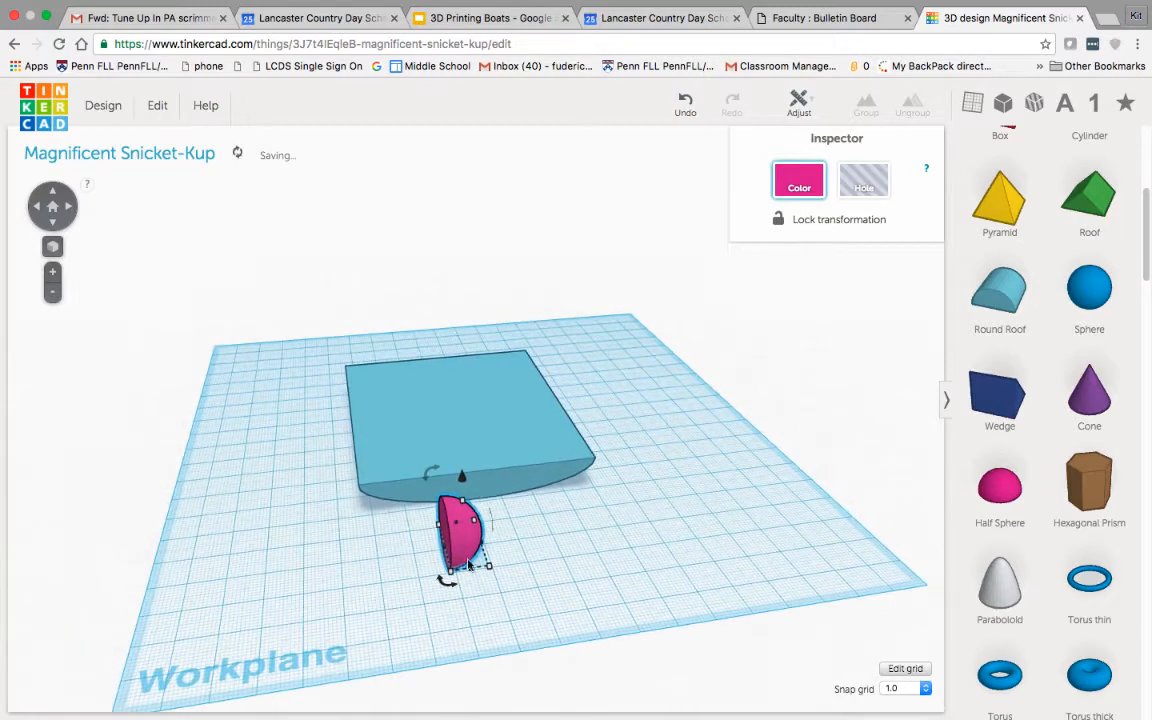
drag(448, 591, 401, 540)
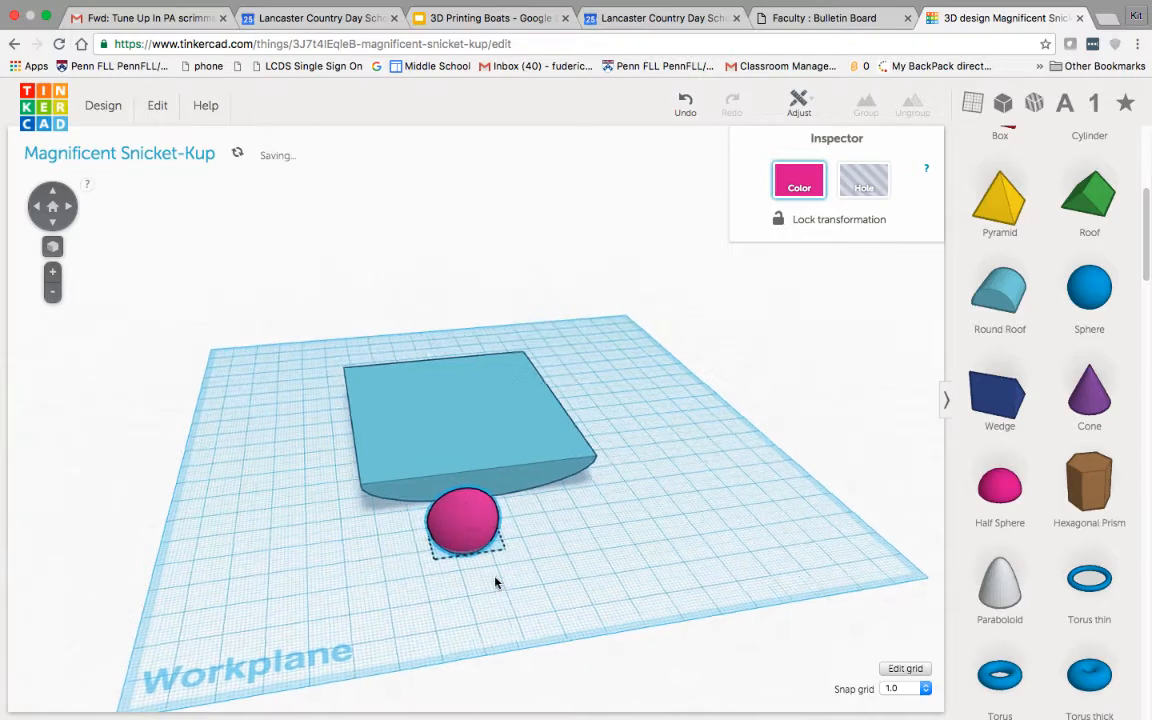
right_drag(496, 581, 651, 580)
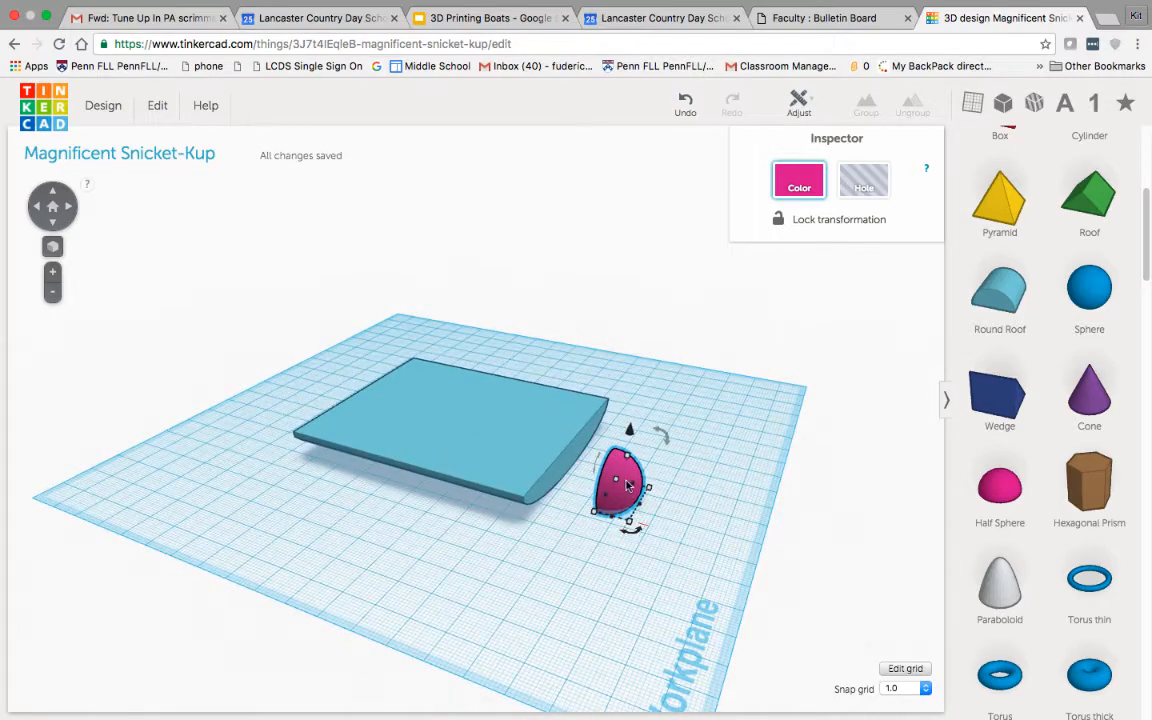
Step: Stretch the half sphere sideways to roughly the hull's width and move it against the hull's curved end
right_drag(628, 486, 465, 500)
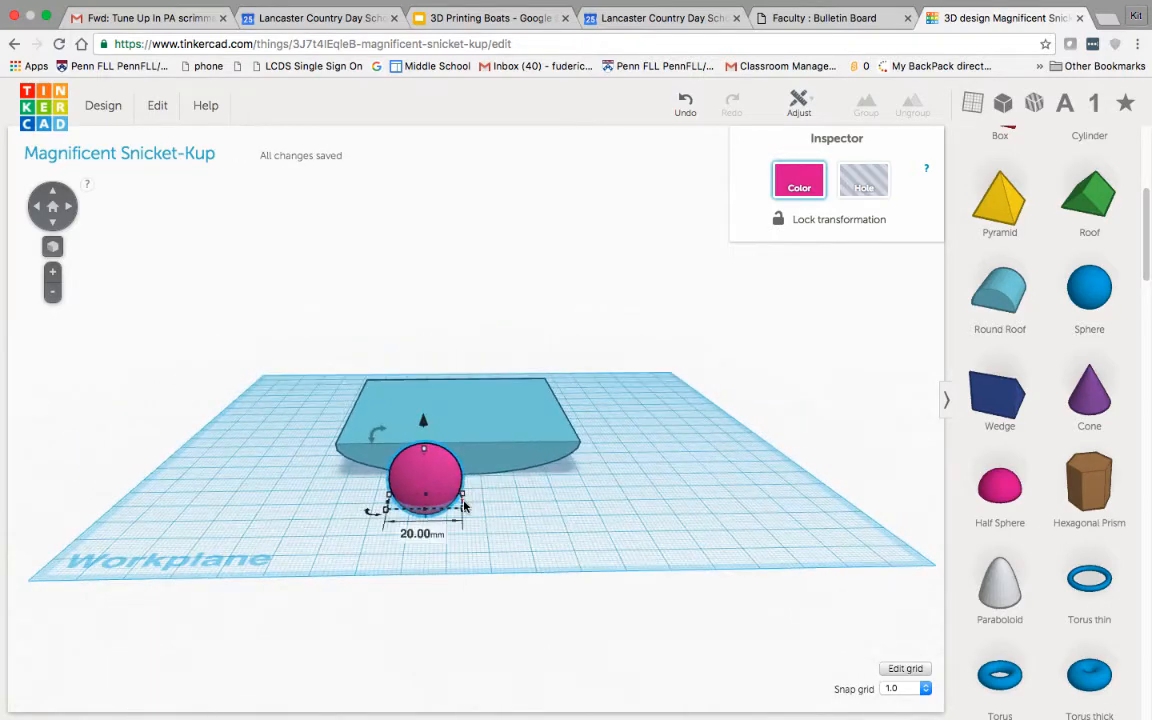
drag(463, 506, 586, 527)
right_drag(586, 527, 620, 549)
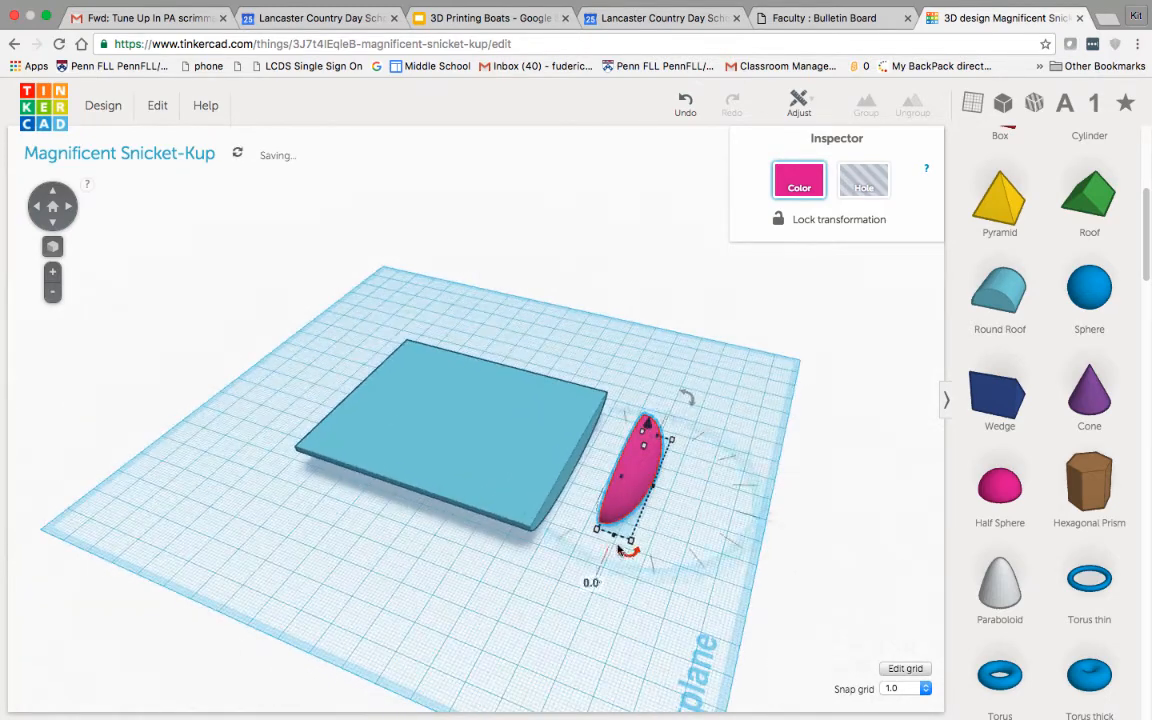
drag(614, 540, 599, 574)
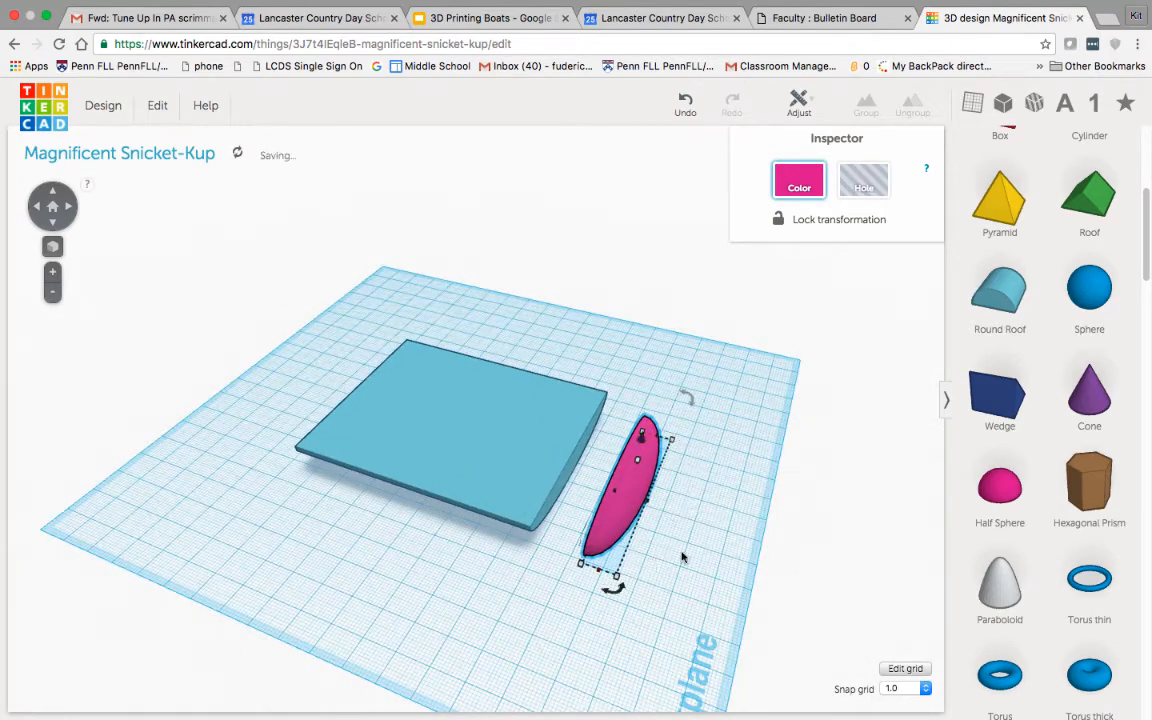
right_drag(681, 555, 699, 519)
drag(652, 485, 610, 483)
Step: Raise the half sphere level with the hull's deck and widen it to 72 mm
right_drag(722, 512, 446, 405)
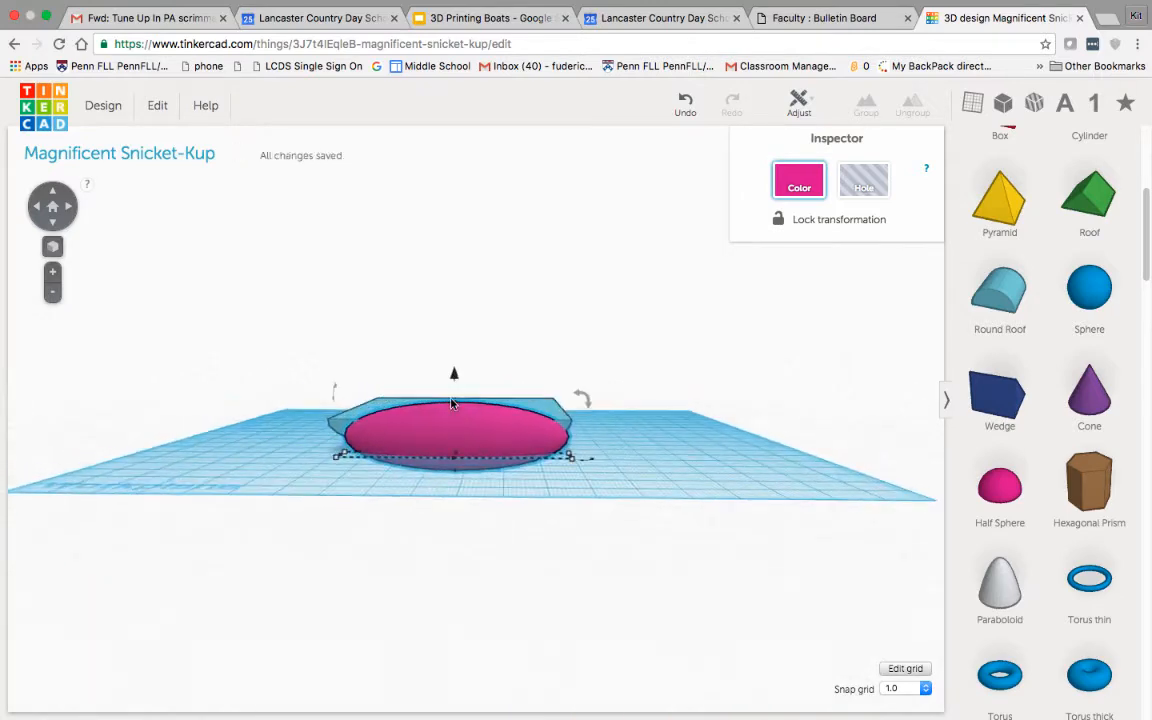
mouse_move(454, 377)
mouse_down()
mouse_move(452, 347)
mouse_move(452, 358)
mouse_up()
right_drag(520, 405, 425, 424)
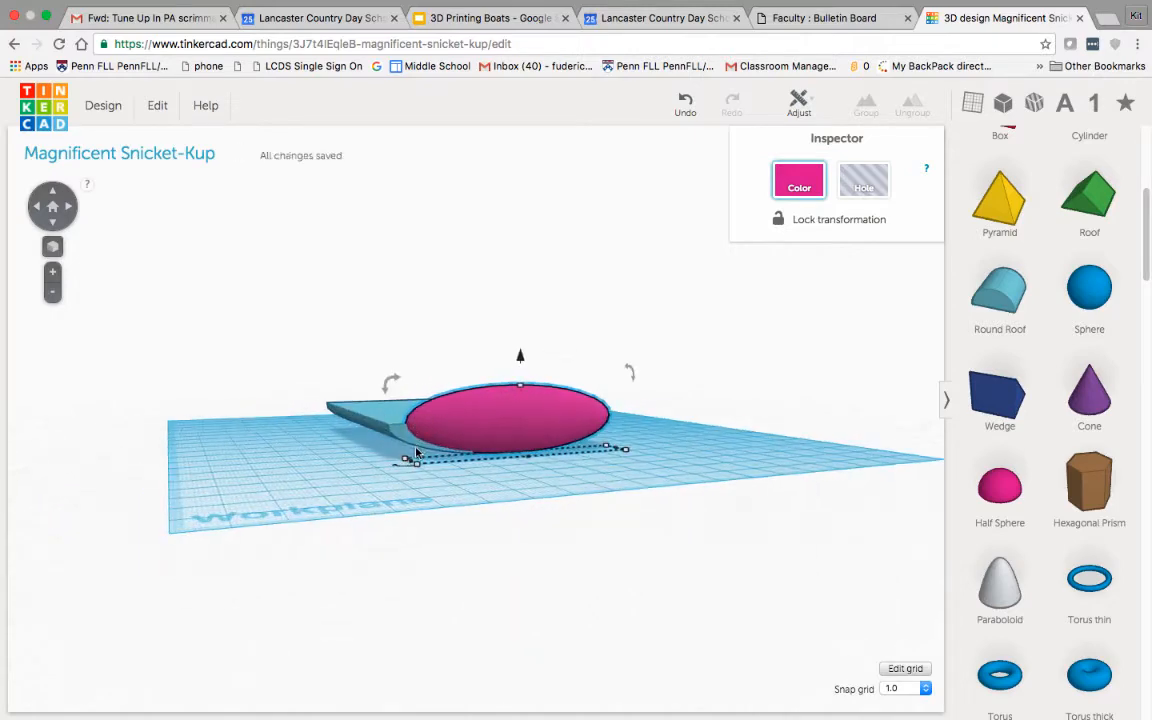
drag(408, 465, 395, 463)
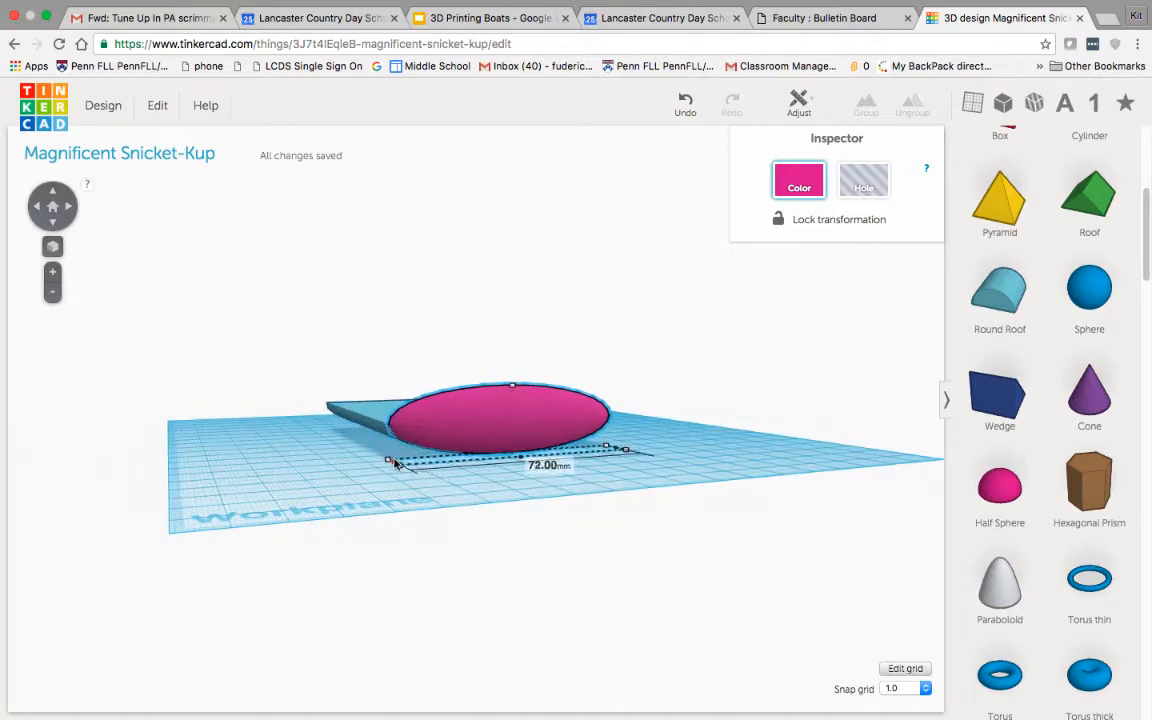
Step: Put a copy of the half sphere on the hull's opposite end, facing outward, and group the three shapes into one hull
right_drag(445, 462, 607, 432)
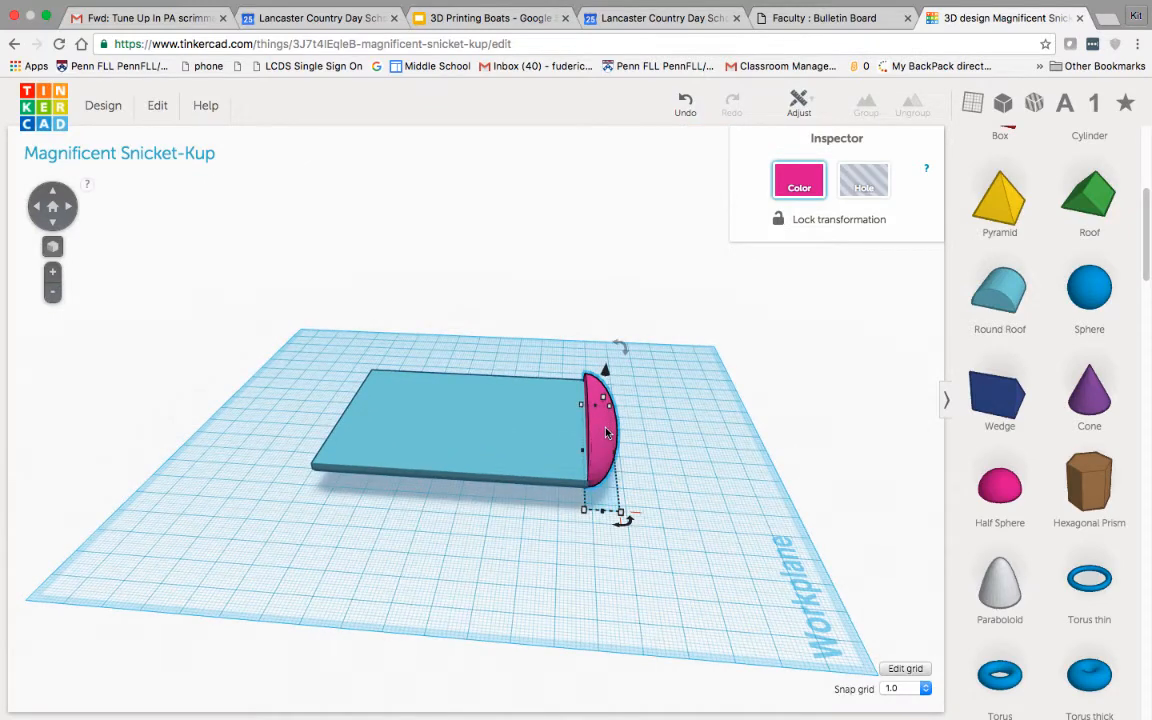
drag(606, 432, 314, 370)
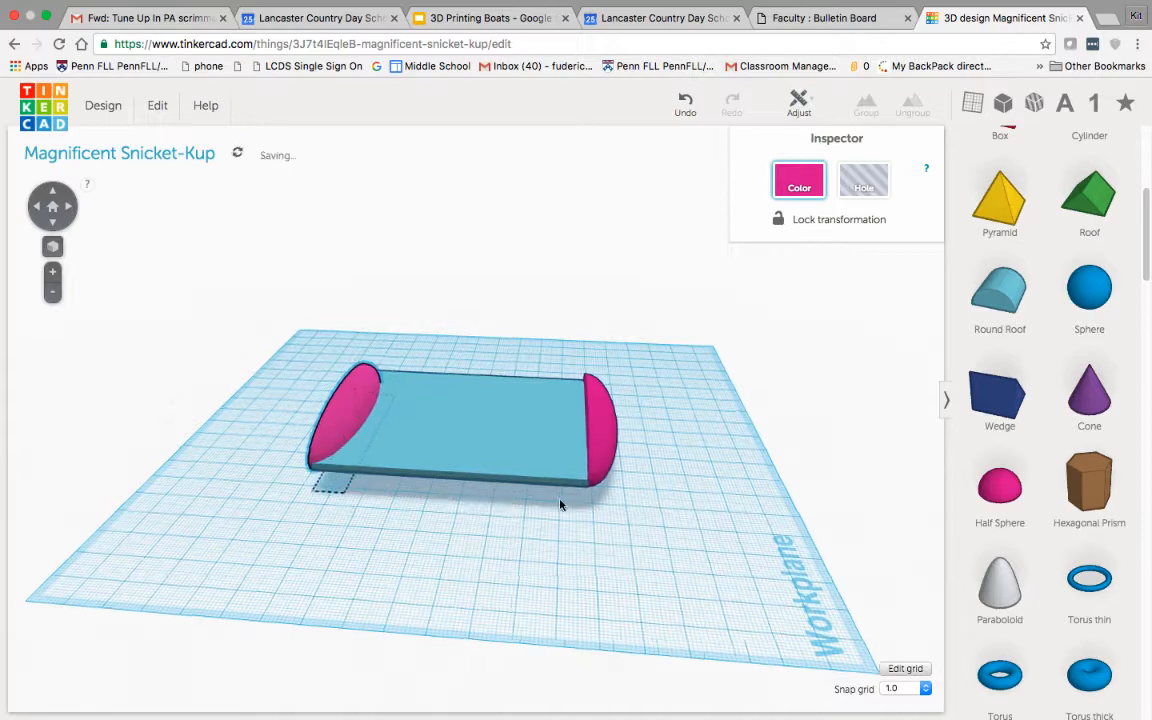
right_drag(560, 505, 383, 533)
drag(383, 533, 661, 472)
right_drag(630, 497, 672, 502)
drag(573, 466, 581, 479)
right_drag(690, 510, 516, 426)
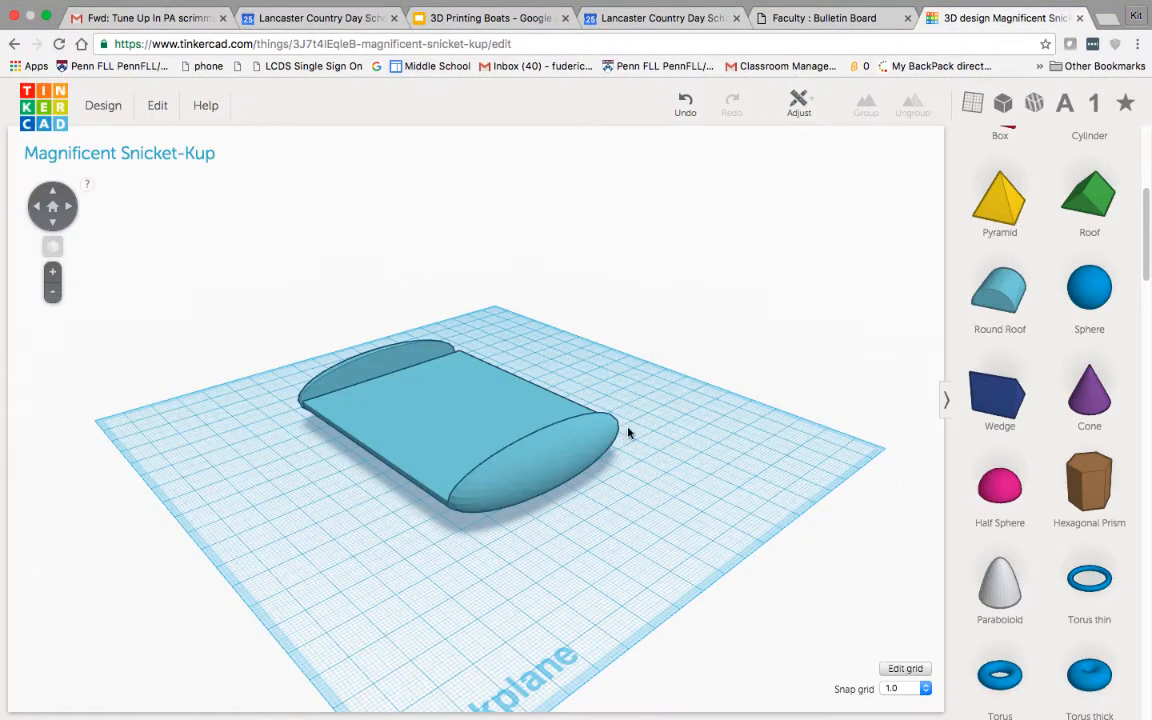
Step: Place a box alongside the hull and stretch it lengthwise to roughly match the hull's long side
right_drag(627, 432, 394, 433)
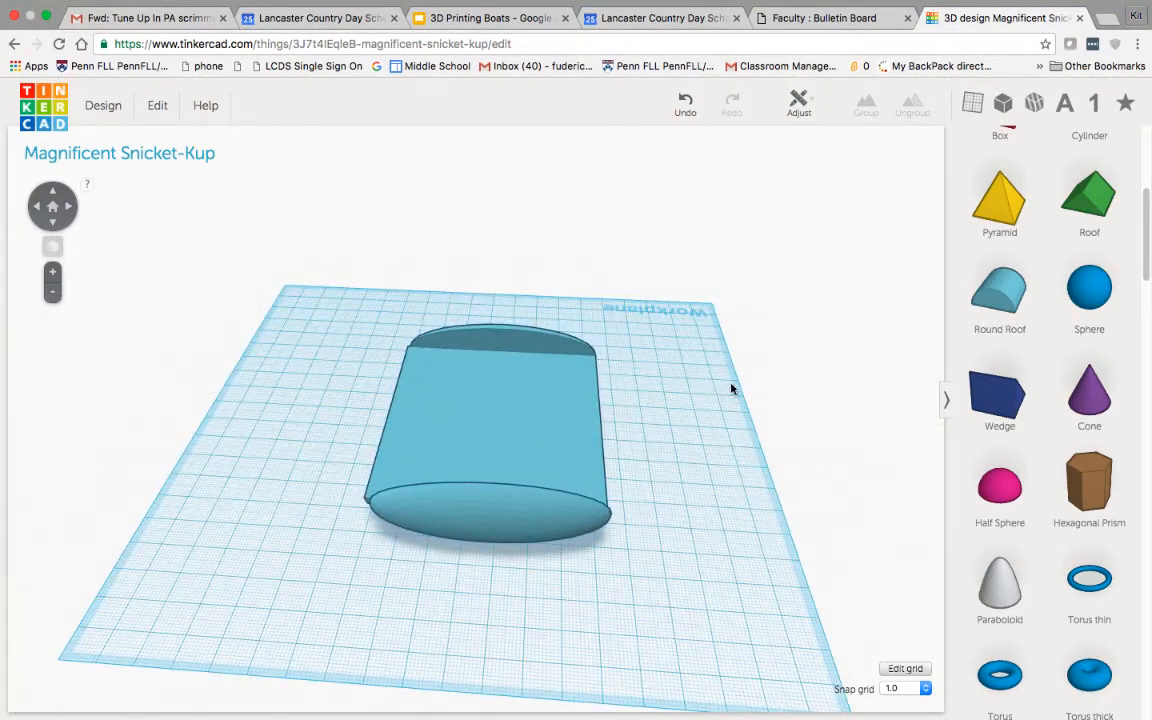
right_drag(731, 388, 848, 357)
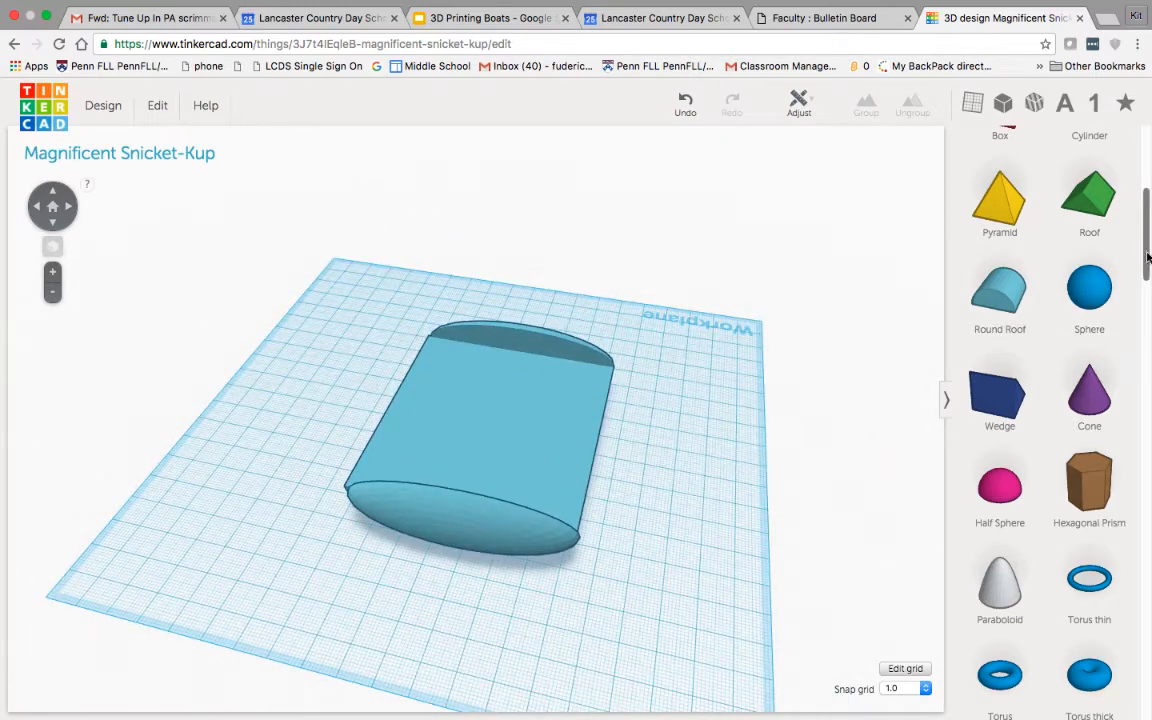
drag(1147, 257, 1147, 221)
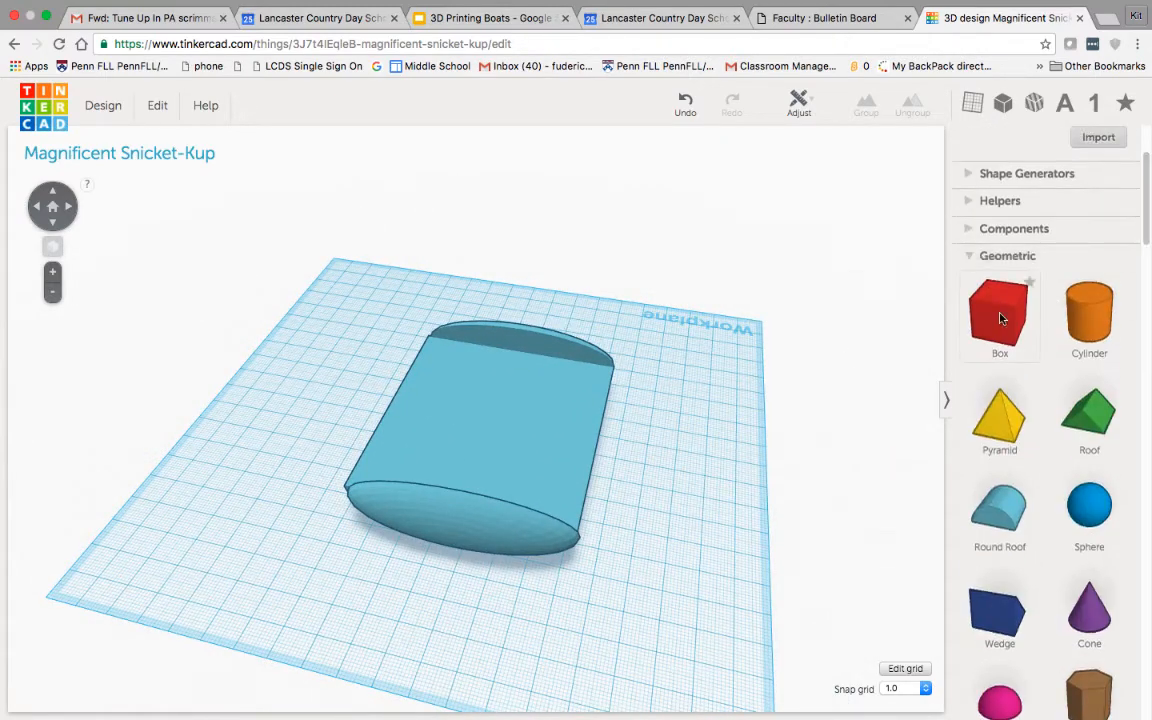
drag(1000, 318, 658, 527)
right_drag(658, 527, 572, 474)
drag(403, 546, 612, 548)
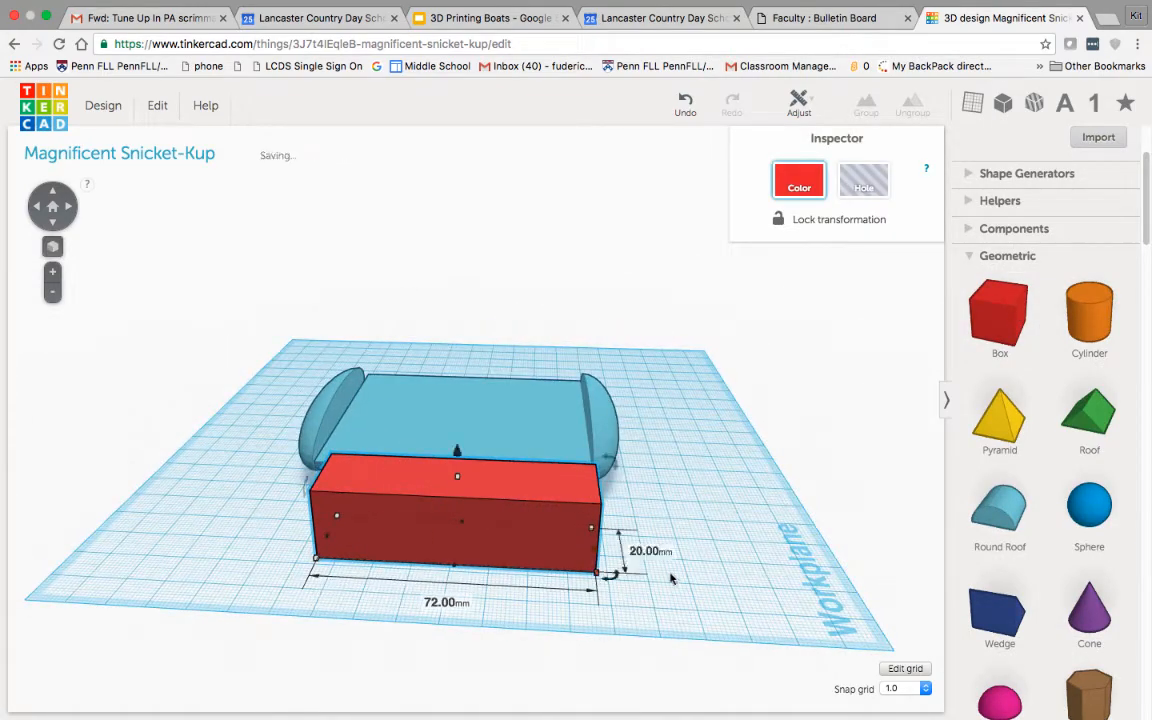
mouse_move(612, 548)
right_down()
mouse_move(805, 571)
mouse_move(621, 527)
right_up()
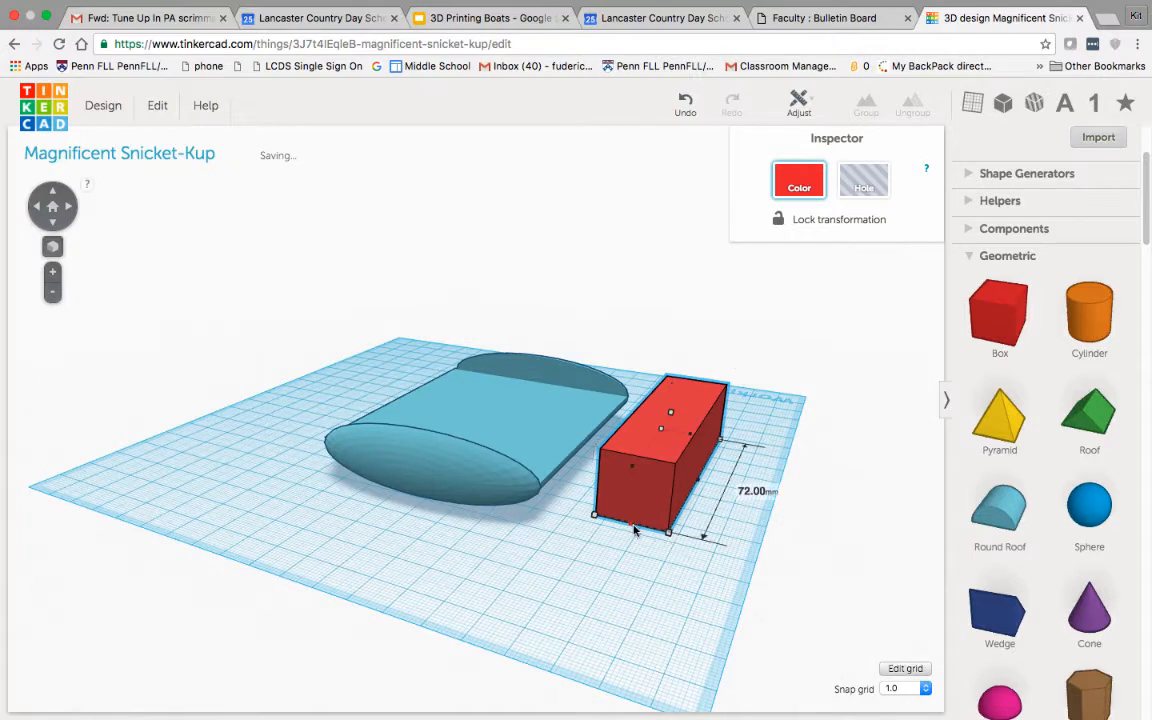
drag(634, 531, 626, 544)
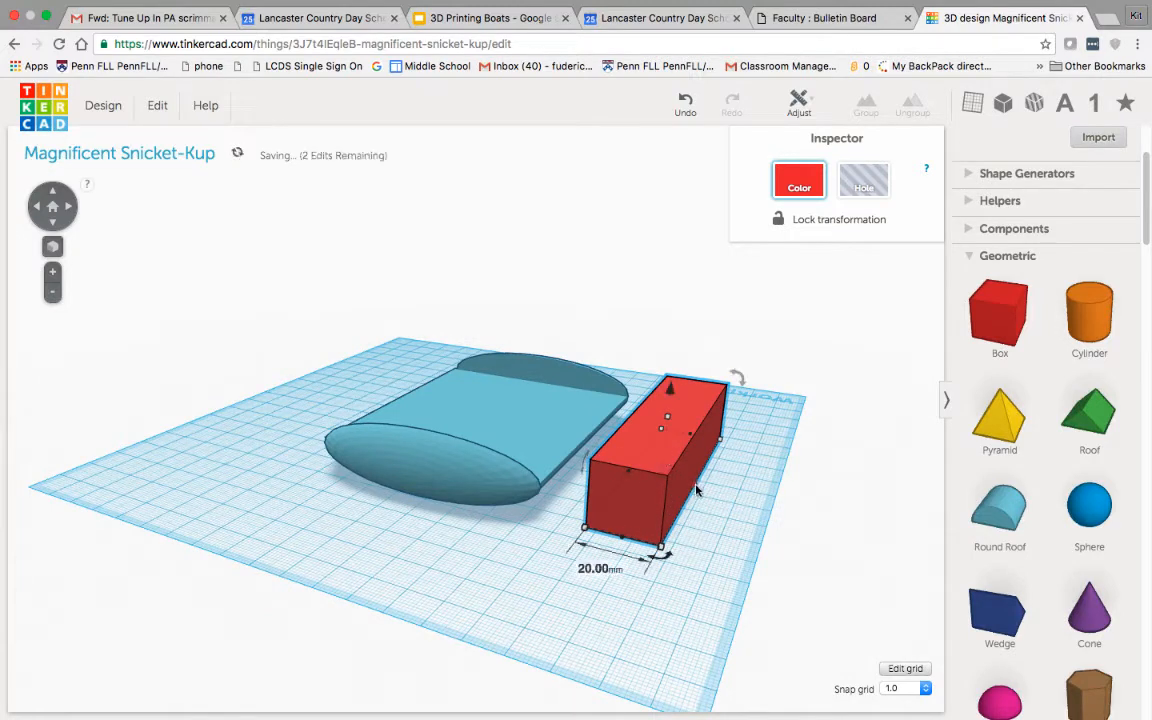
Step: Narrow the box into a thin wall and move it onto the hull along its long side
drag(697, 489, 654, 482)
right_drag(667, 490, 748, 527)
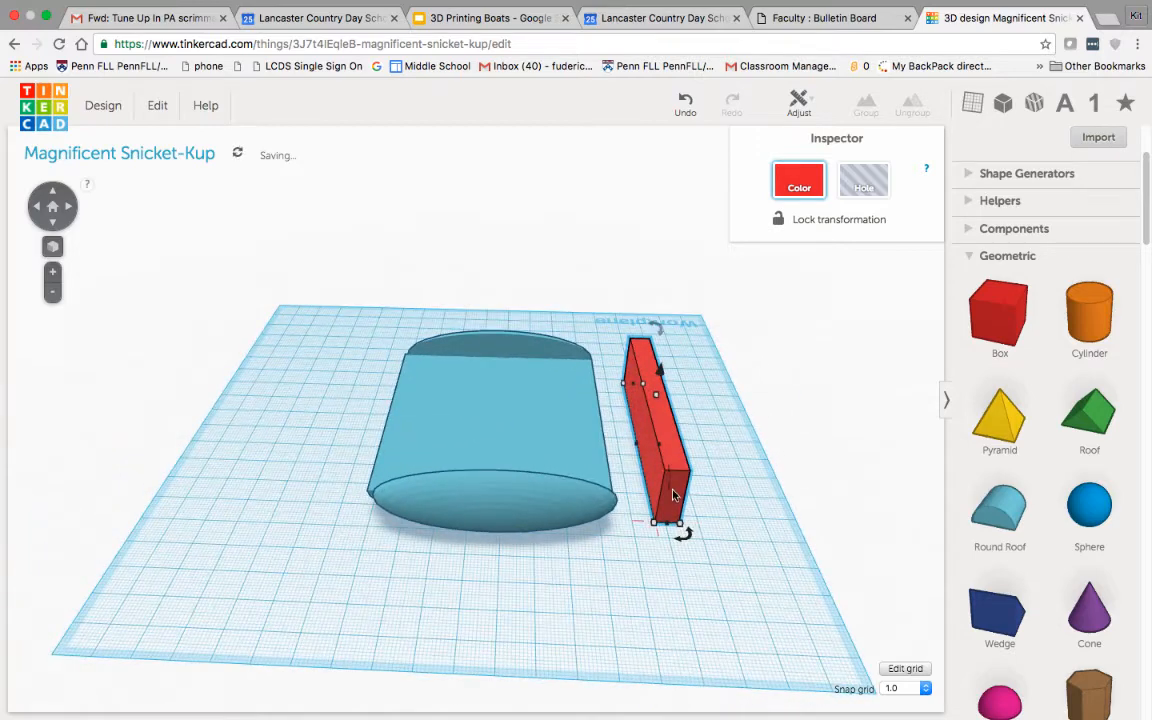
drag(676, 452, 587, 338)
right_drag(578, 365, 508, 397)
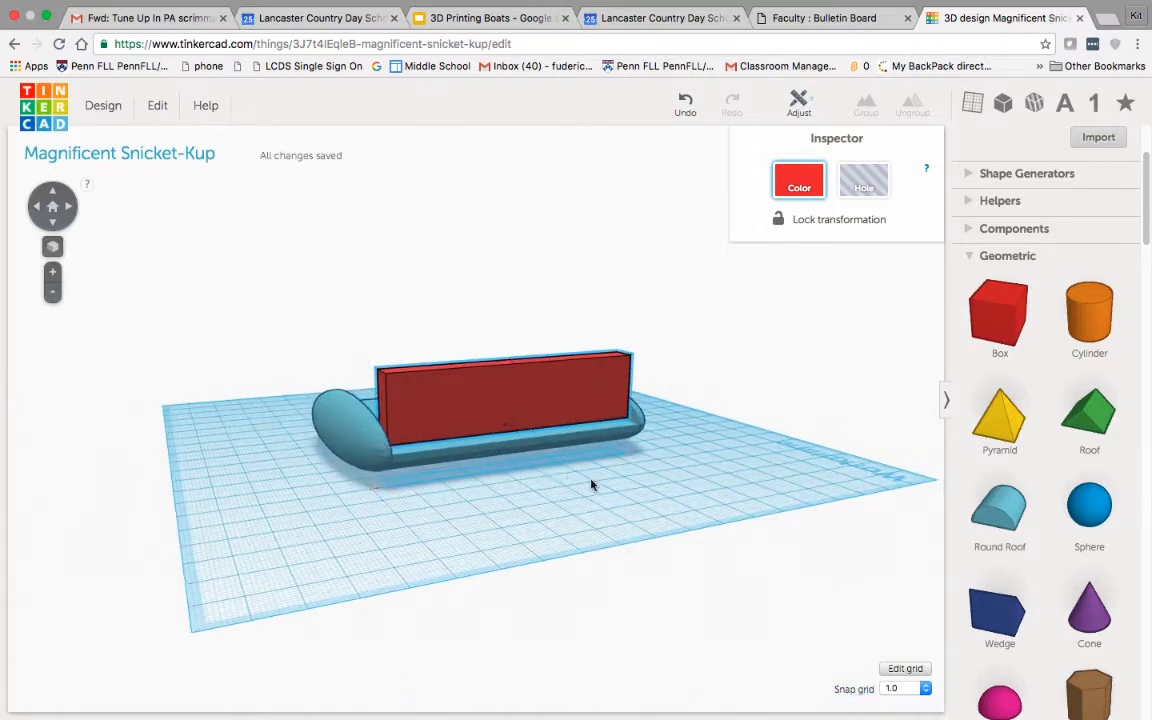
mouse_move(591, 485)
right_down()
mouse_move(689, 486)
mouse_move(581, 474)
right_up()
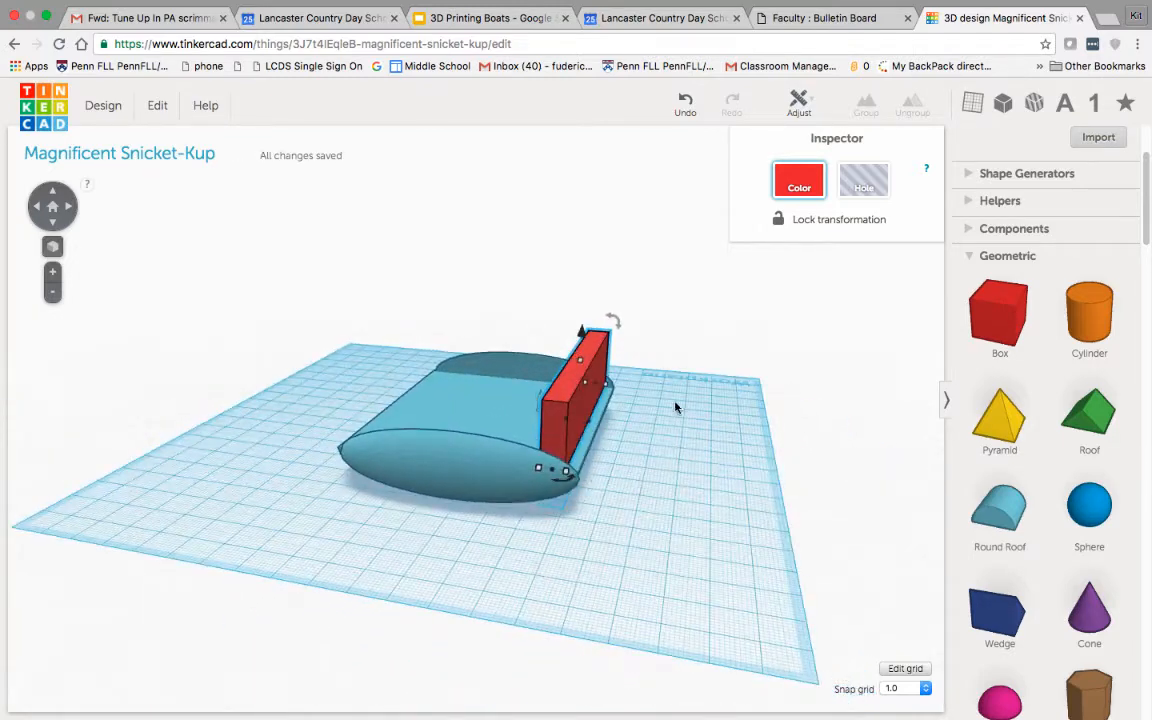
drag(682, 386, 698, 397)
right_drag(698, 407, 589, 386)
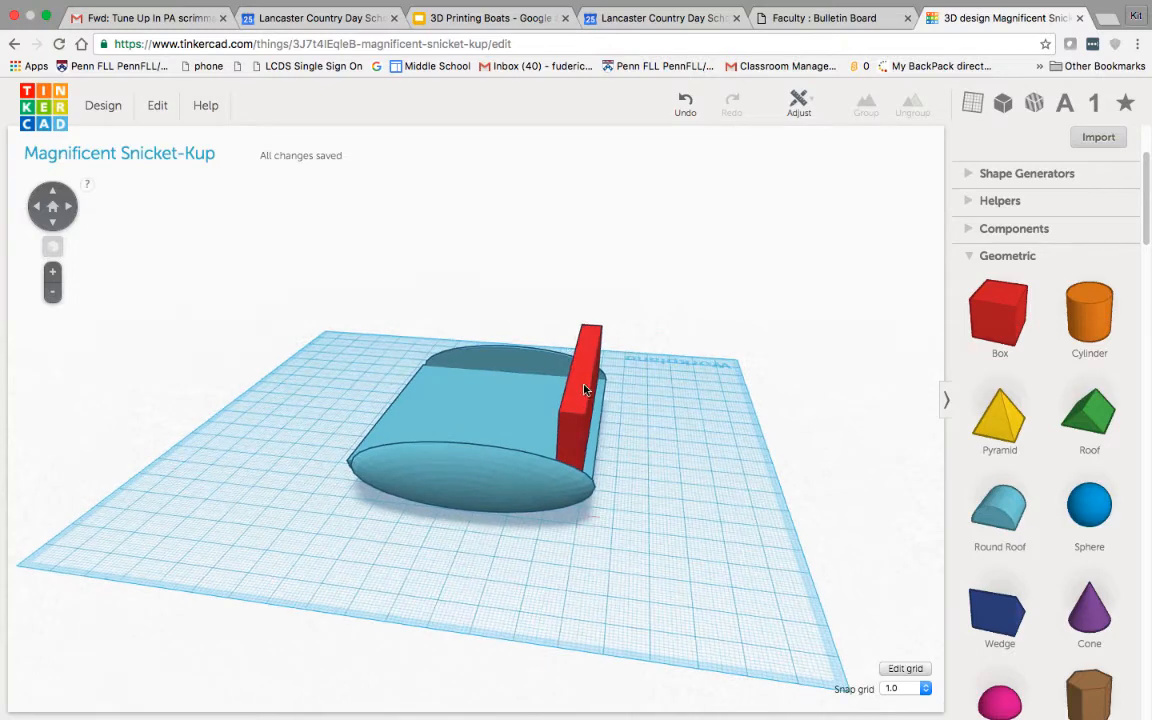
Step: Rotate the red box 90° about its long axis to lay it flat, and lower it onto the hull
click(589, 386)
right_drag(681, 419, 581, 321)
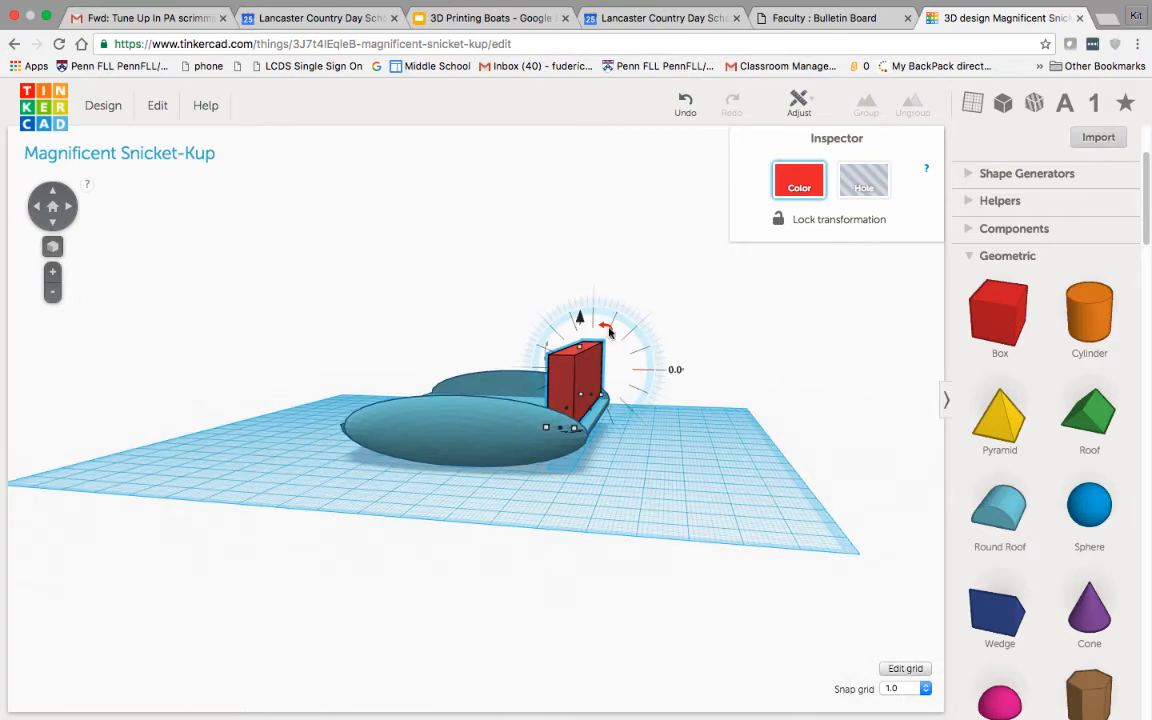
drag(608, 333, 630, 397)
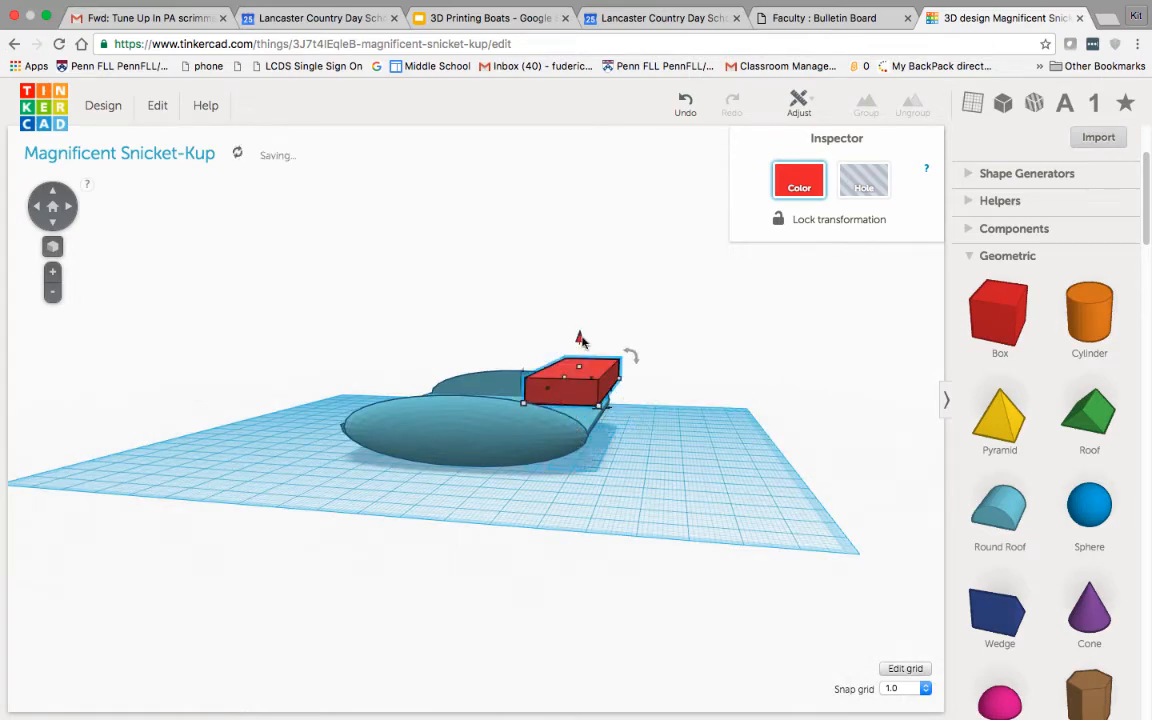
drag(583, 347, 591, 365)
Step: Shift the flat box outward over the hull's long side and narrow it to end at the hull's outer edge
right_drag(700, 444, 700, 540)
drag(591, 413, 612, 430)
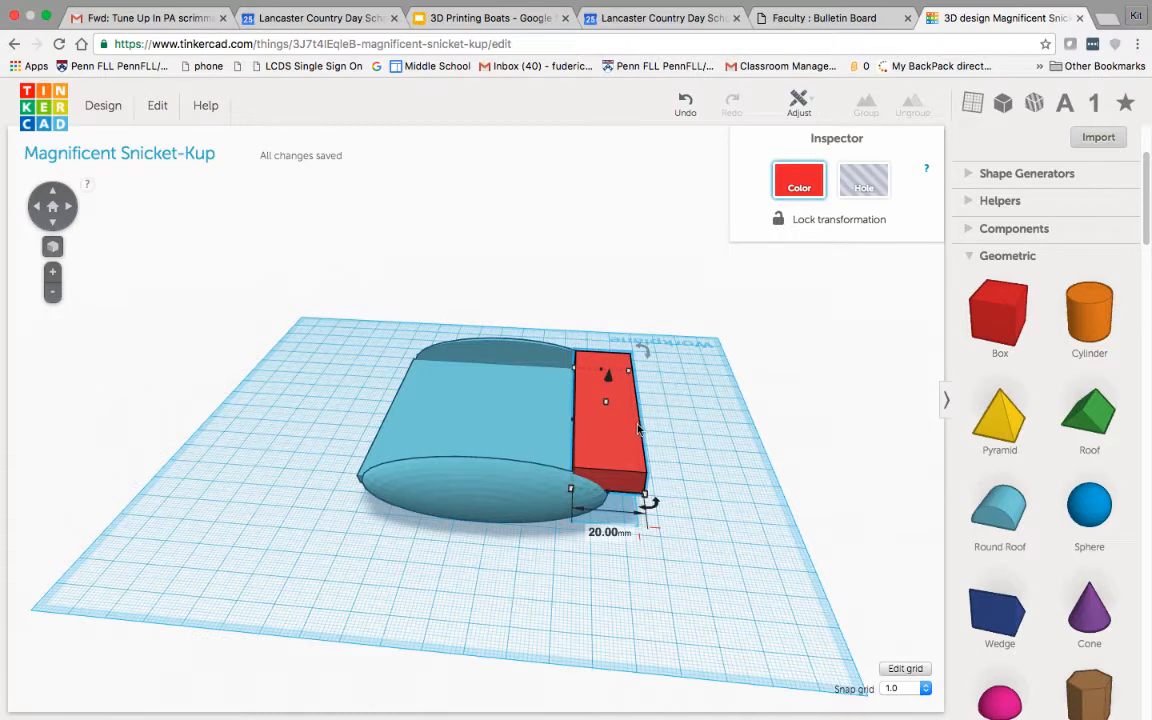
drag(634, 425, 606, 425)
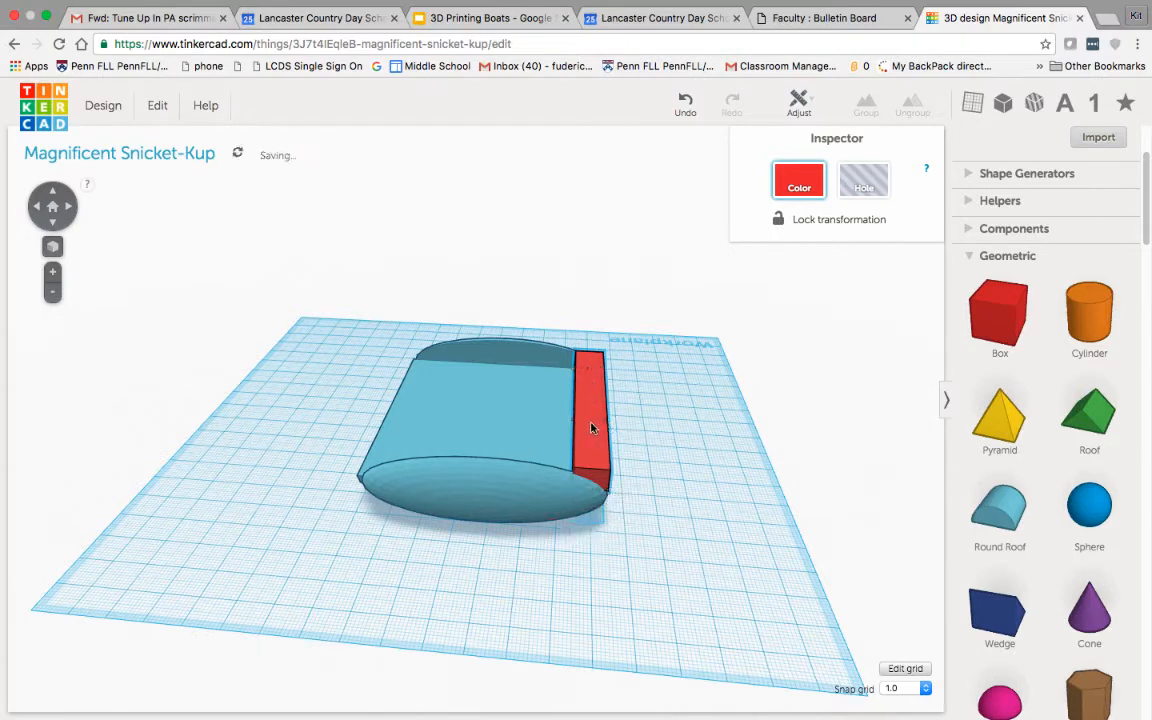
Step: Duplicate the flat red side wall and move the copy onto the hull's opposite long side
key(super+v)
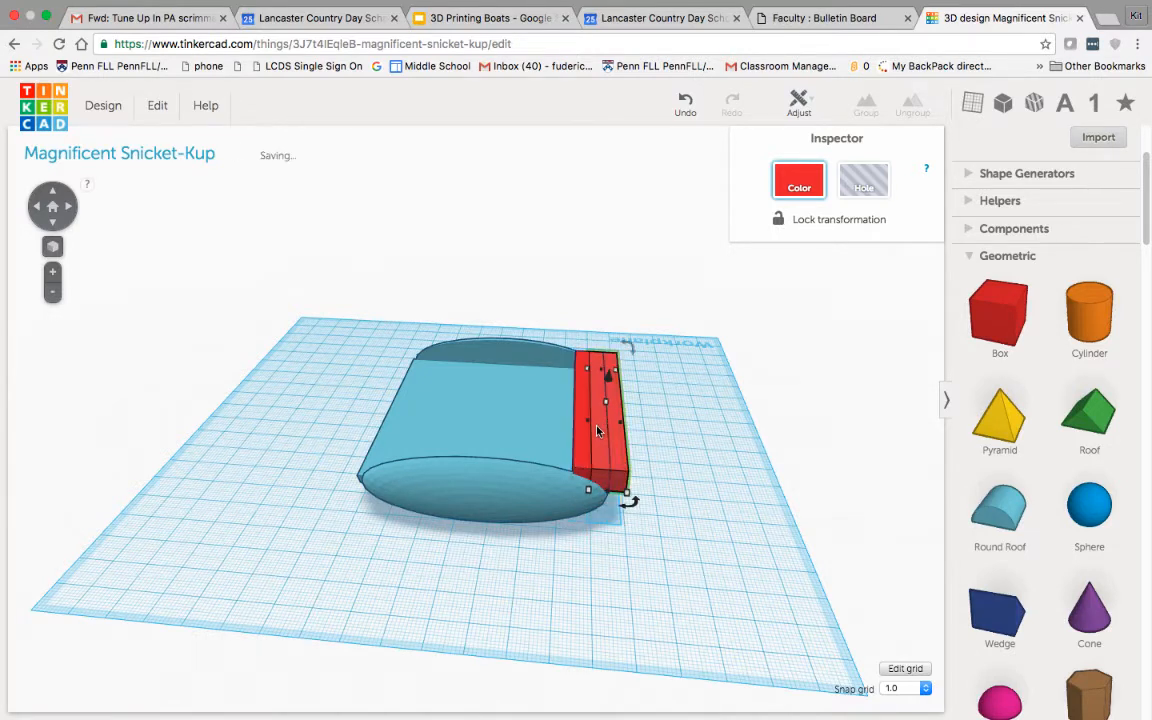
drag(616, 420, 408, 406)
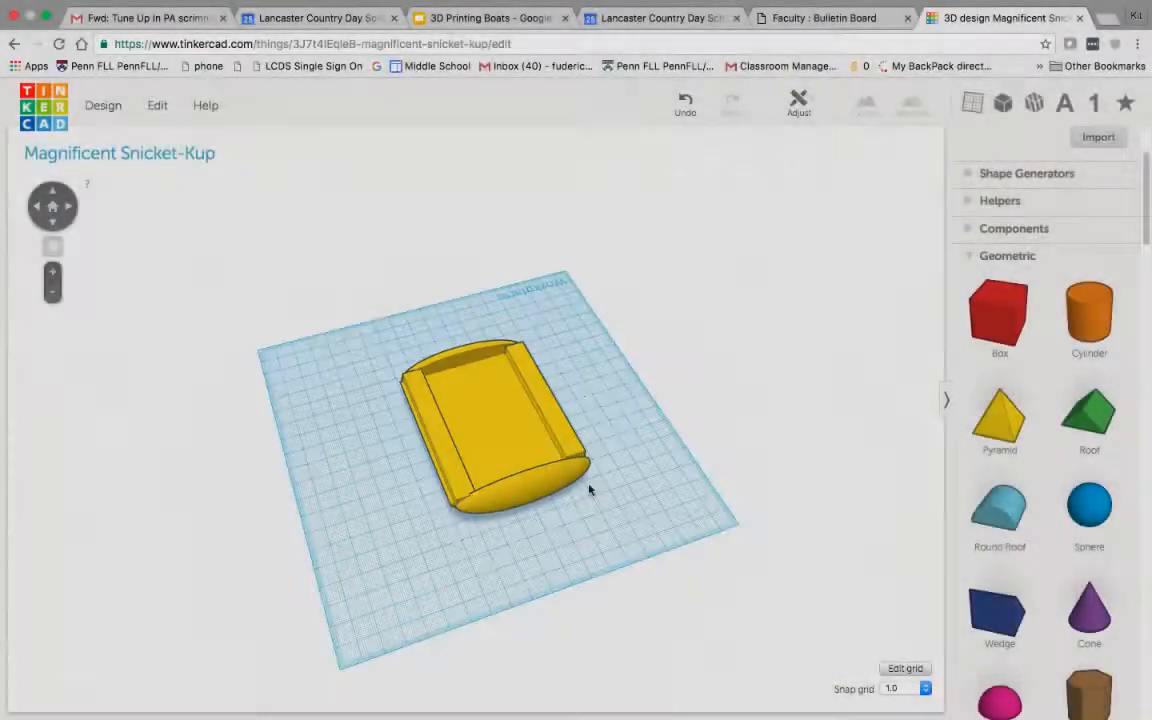
Step: Select the whole yellow boat and move it sideways on the workplane to clear space alongside it
right_drag(589, 489, 468, 490)
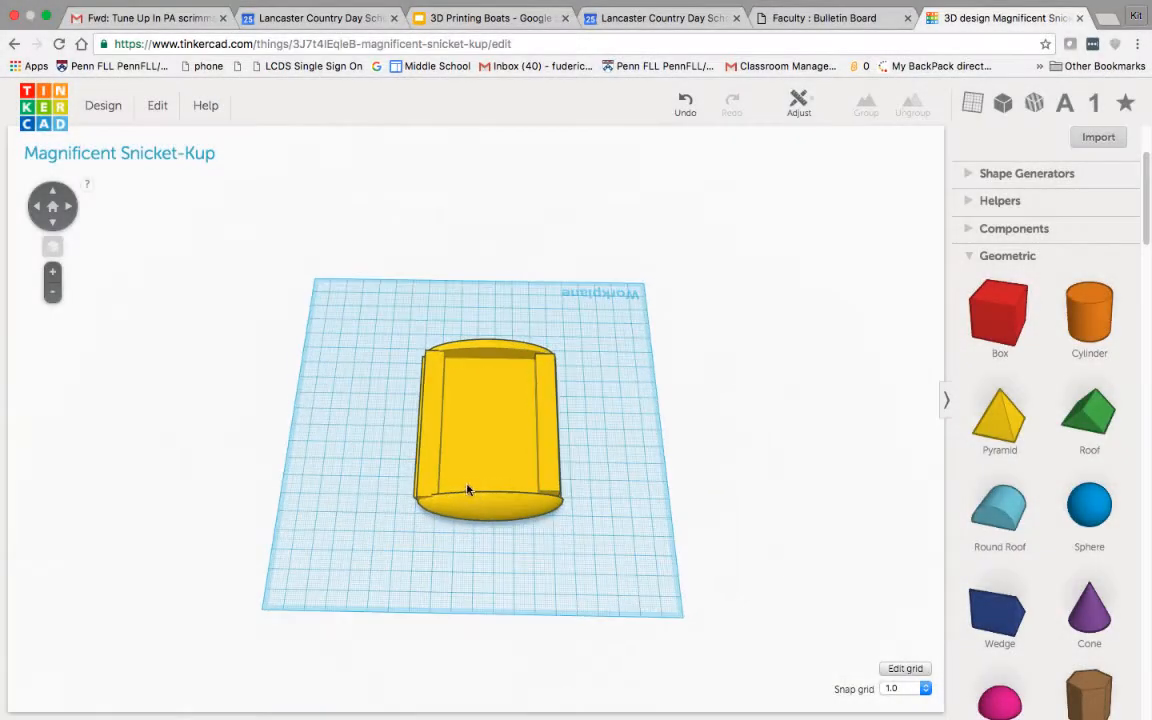
scroll(366, 456, down, 4)
scroll(366, 456, up, 4)
mouse_move(366, 456)
right_down()
mouse_move(419, 419)
mouse_move(373, 465)
right_up()
scroll(360, 470, up, 5)
drag(281, 253, 923, 608)
drag(576, 427, 680, 389)
click(440, 440)
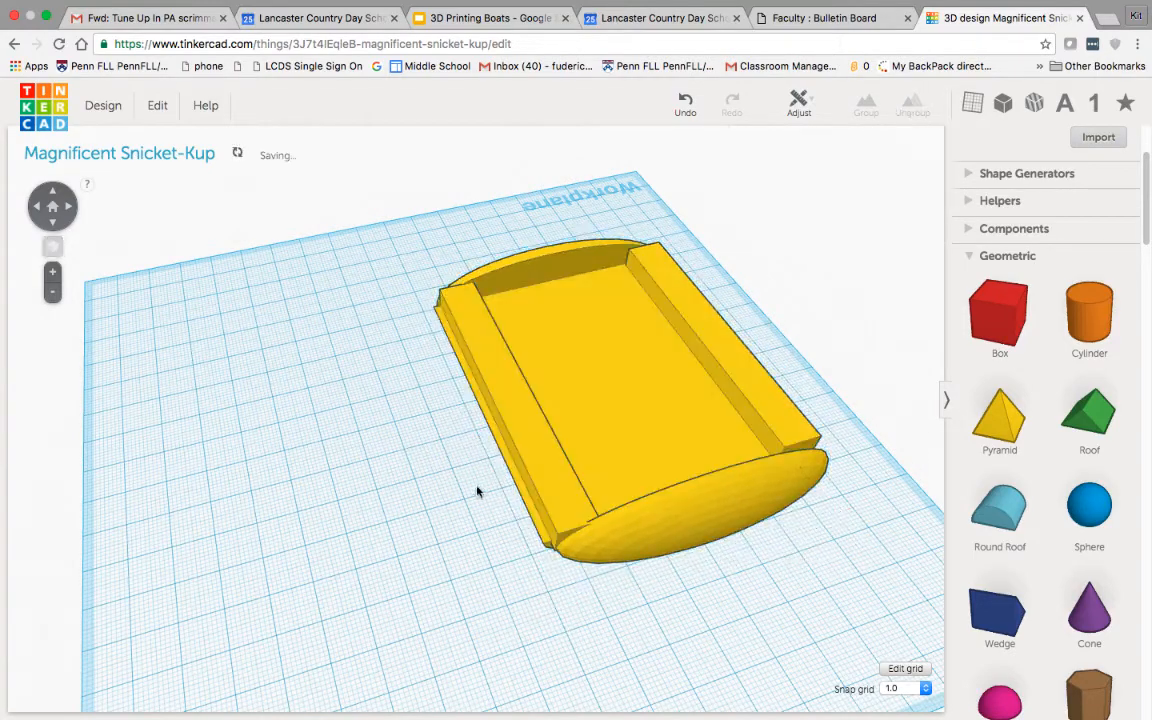
right_drag(478, 489, 360, 500)
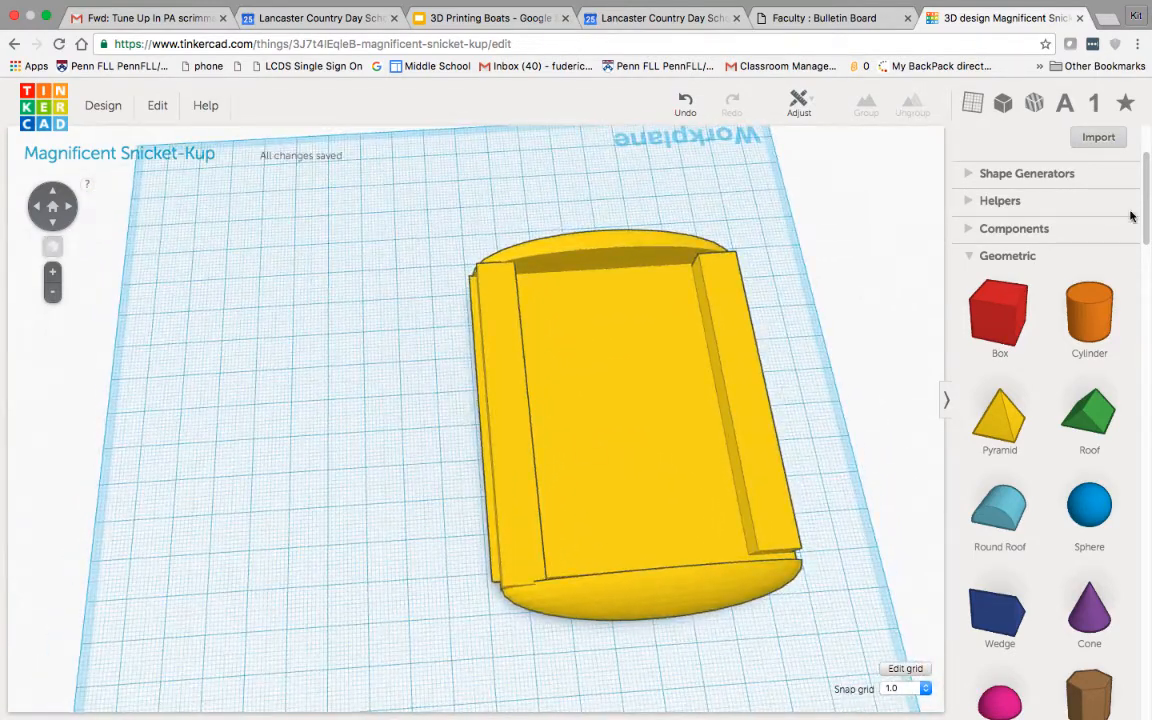
Step: Place a box beside the boat, stretch it into a long bar and narrow it to 5 mm
drag(1147, 218, 1150, 262)
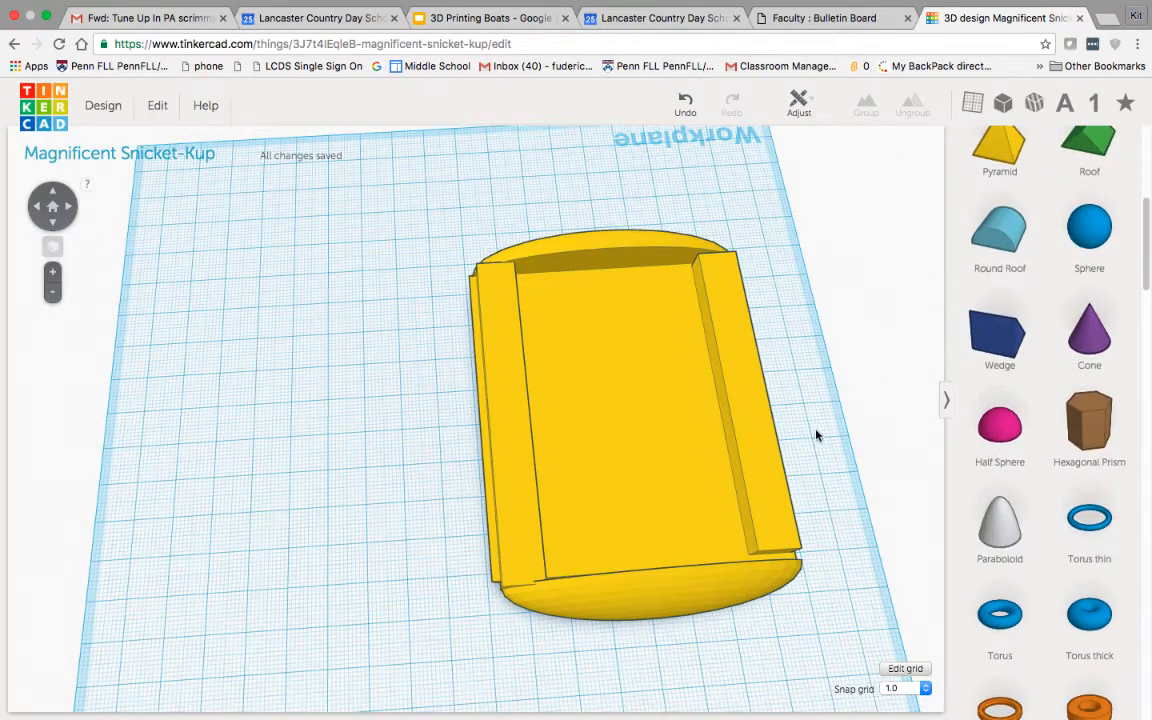
right_drag(816, 435, 361, 416)
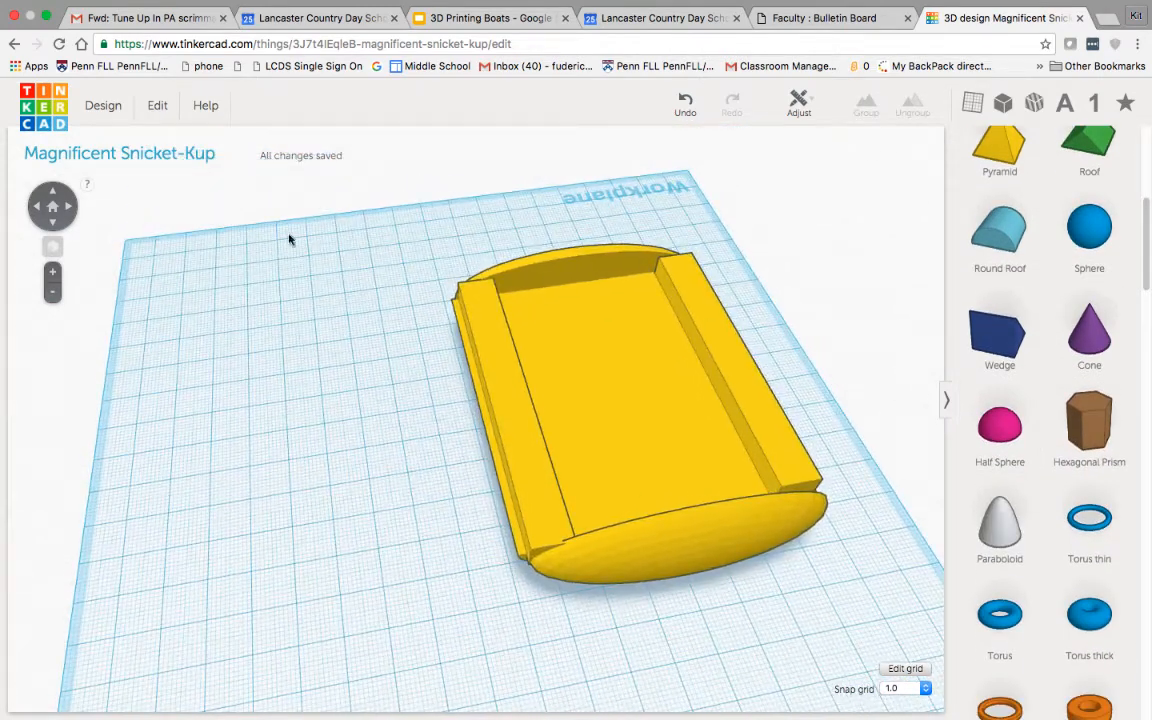
scroll(1080, 412, up, 1)
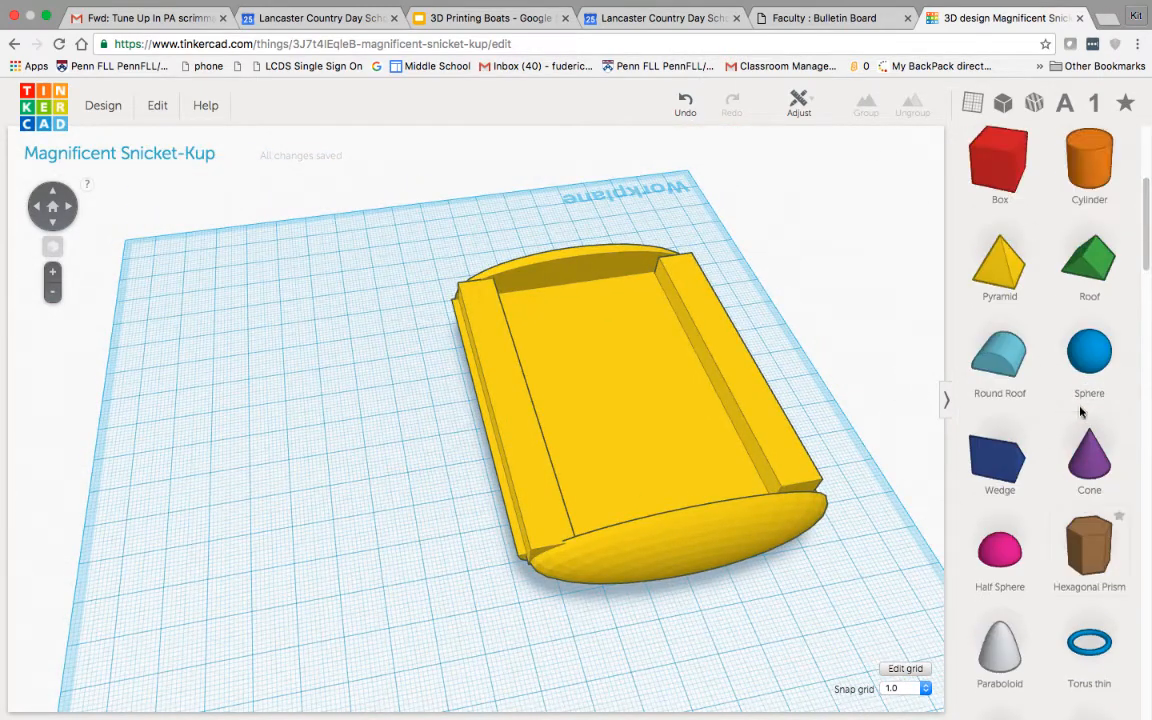
drag(1020, 196, 250, 412)
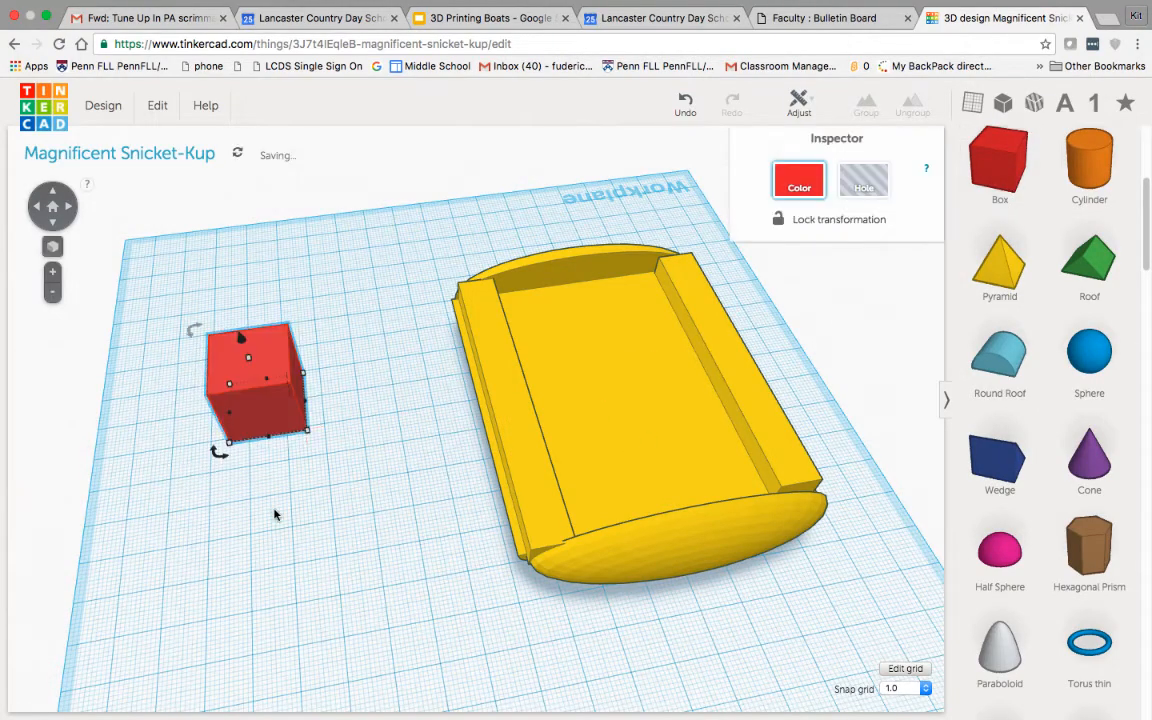
right_drag(250, 412, 510, 500)
scroll(478, 584, up, 2)
scroll(463, 612, down, 4)
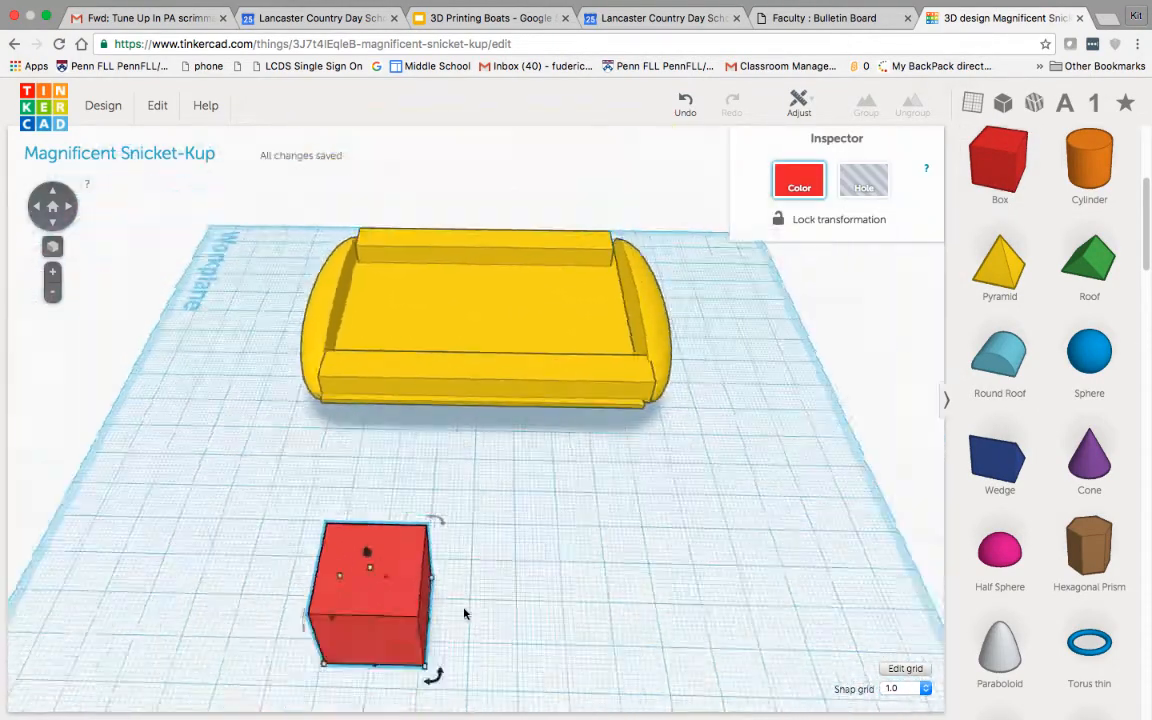
drag(461, 477, 610, 521)
drag(510, 538, 504, 514)
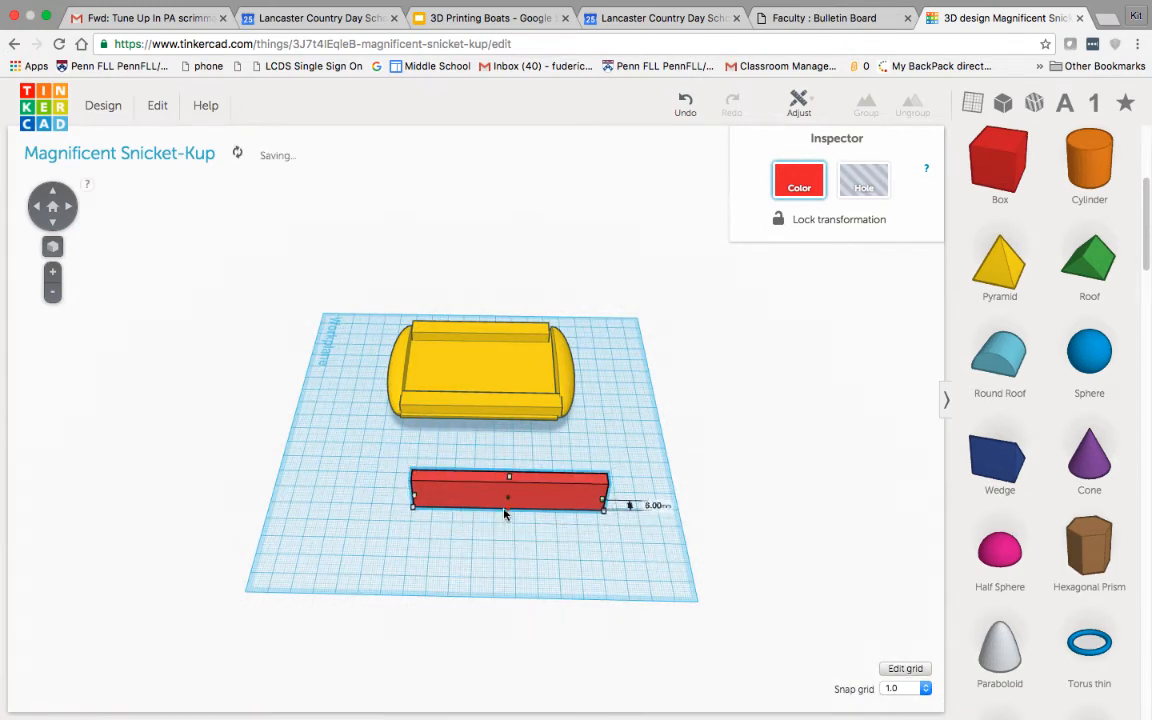
right_drag(617, 506, 372, 560)
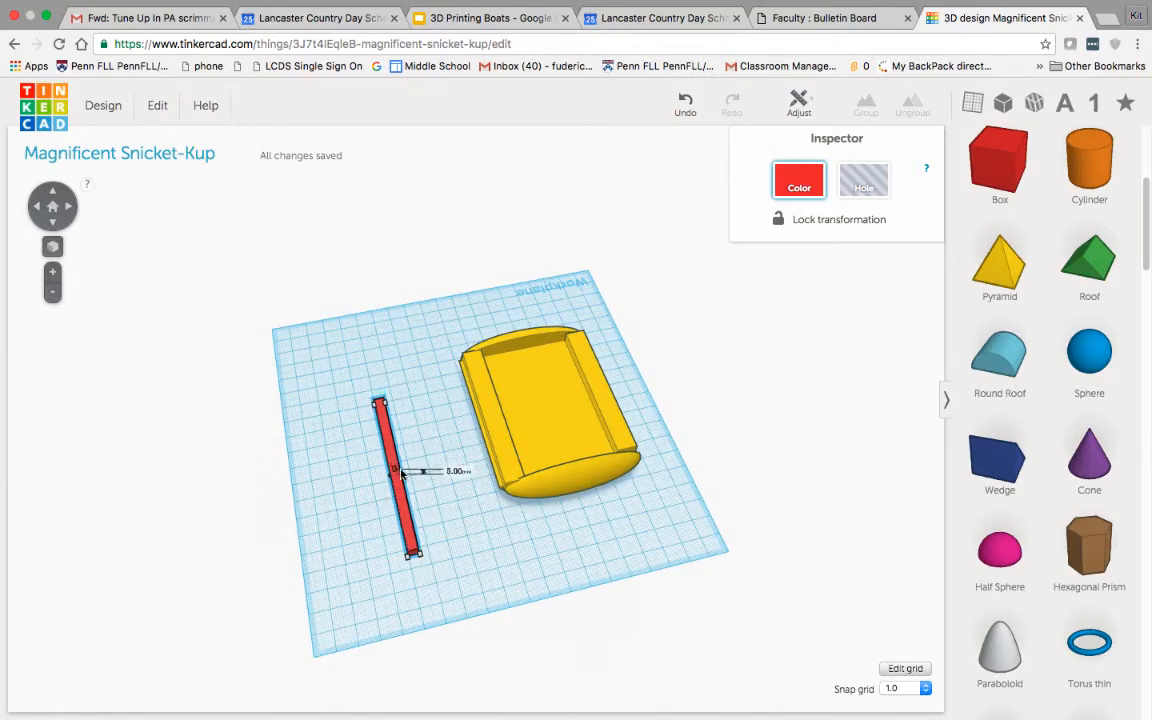
click(430, 494)
right_drag(486, 566, 827, 477)
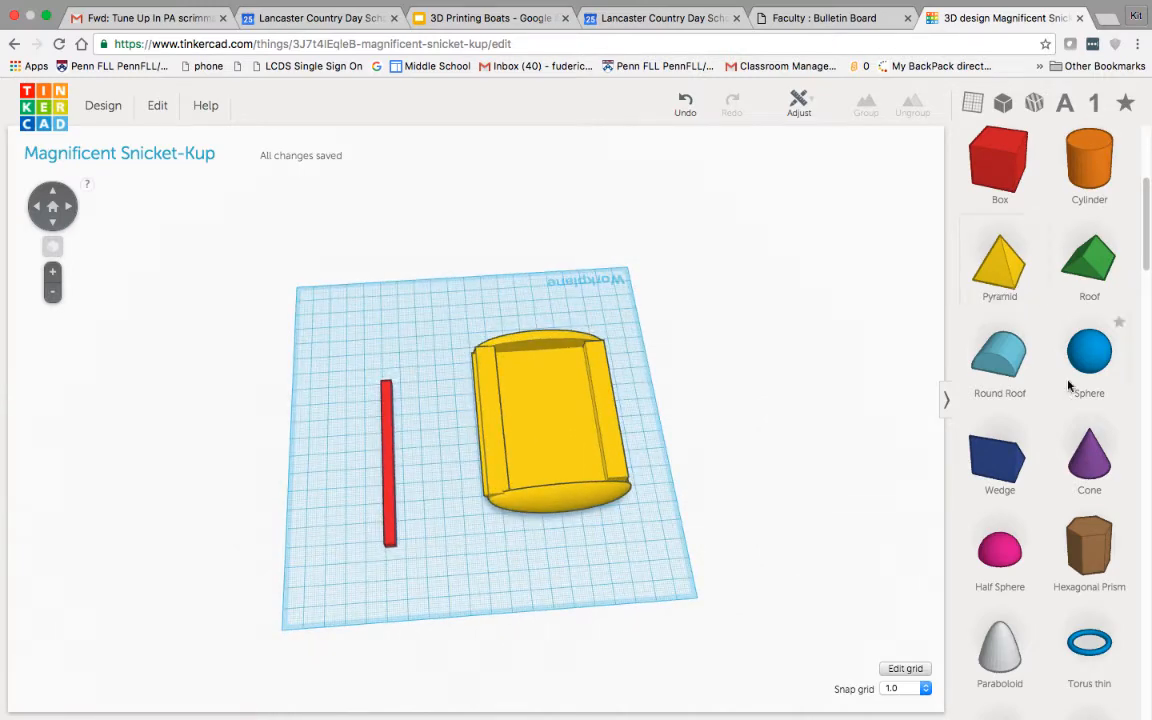
Step: Duplicate the red bar, turn the copy 90° across the first, and reduce it to 78 mm long and 2.5 mm wide
drag(1147, 236, 1148, 197)
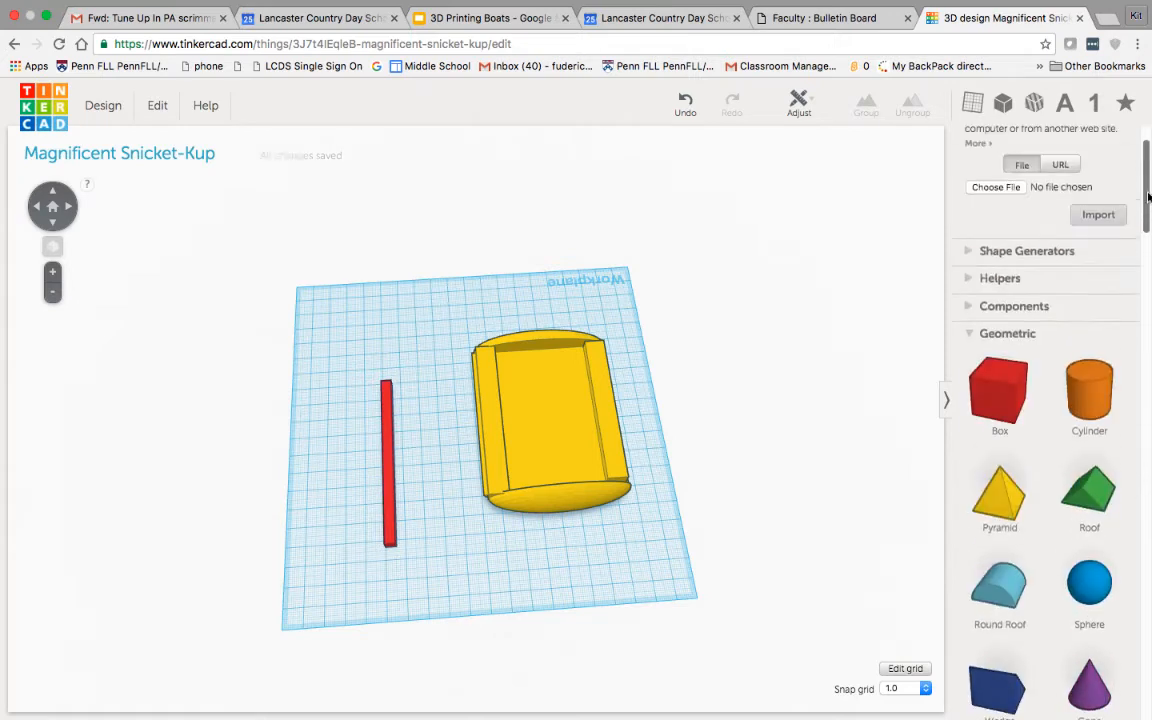
drag(435, 567, 474, 462)
key(super+v)
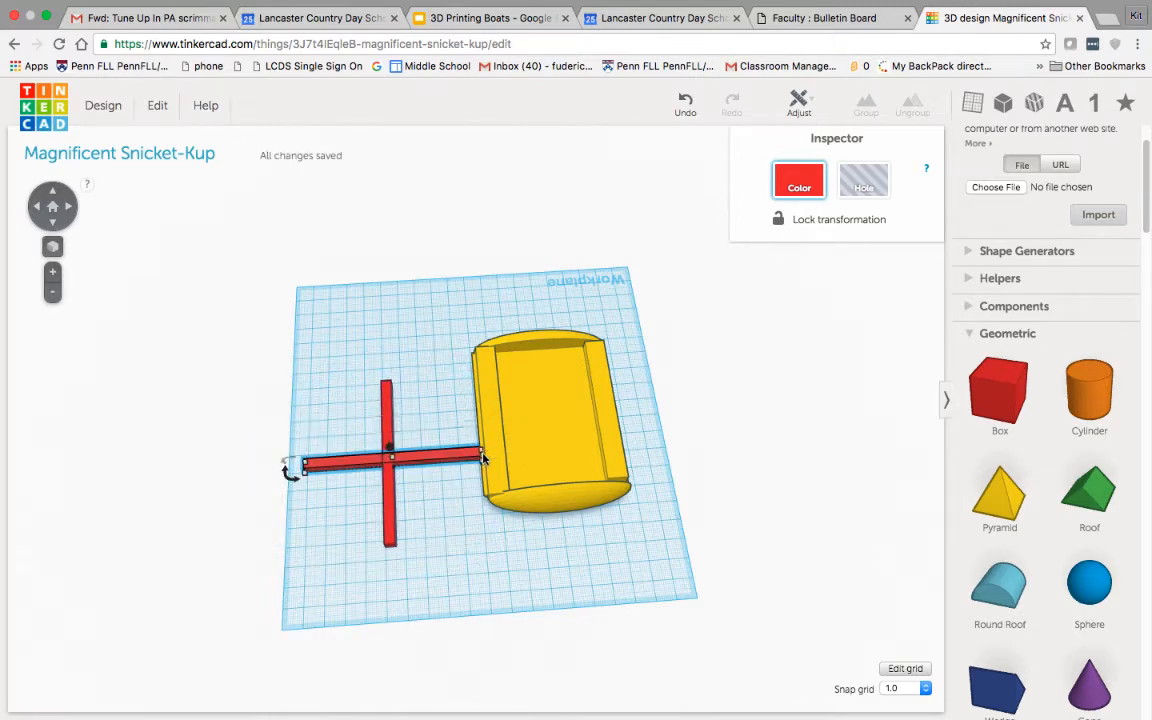
drag(483, 460, 456, 456)
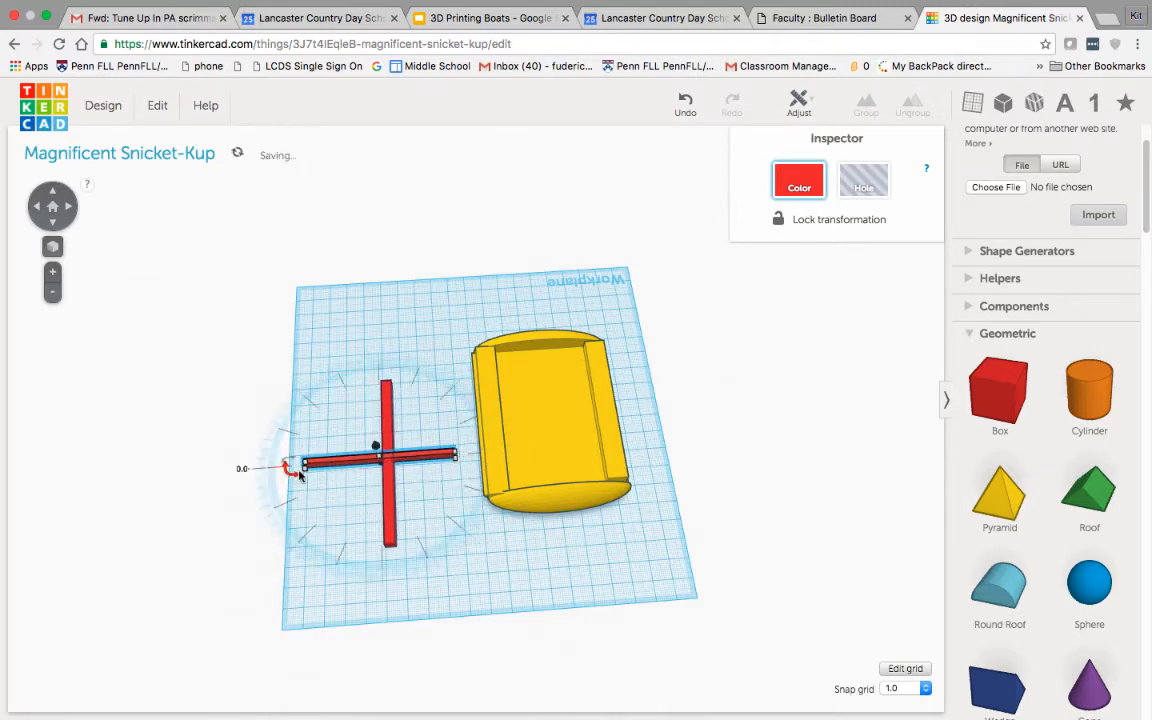
Step: Shorten the crossbar from its outer end so it extends about equally either side of the long bar, and nudge it into place
scroll(308, 467, down, 5)
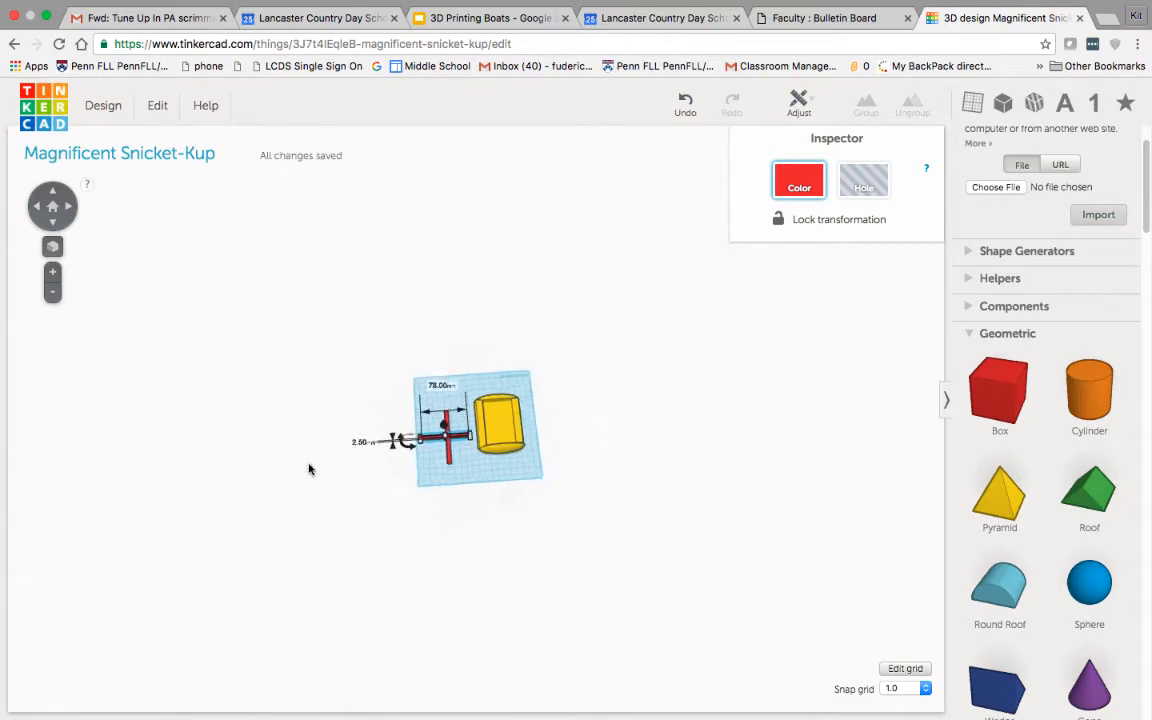
scroll(309, 468, up, 10)
scroll(324, 471, down, 5)
scroll(167, 520, down, 5)
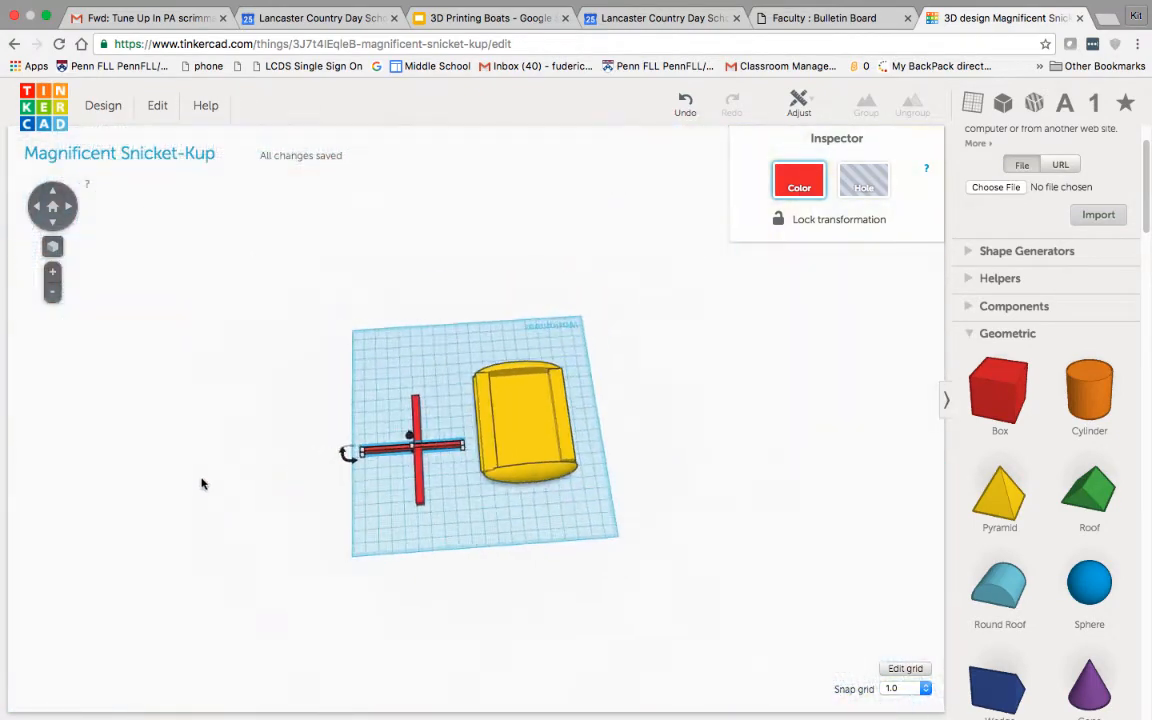
scroll(220, 490, up, 3)
scroll(218, 494, down, 3)
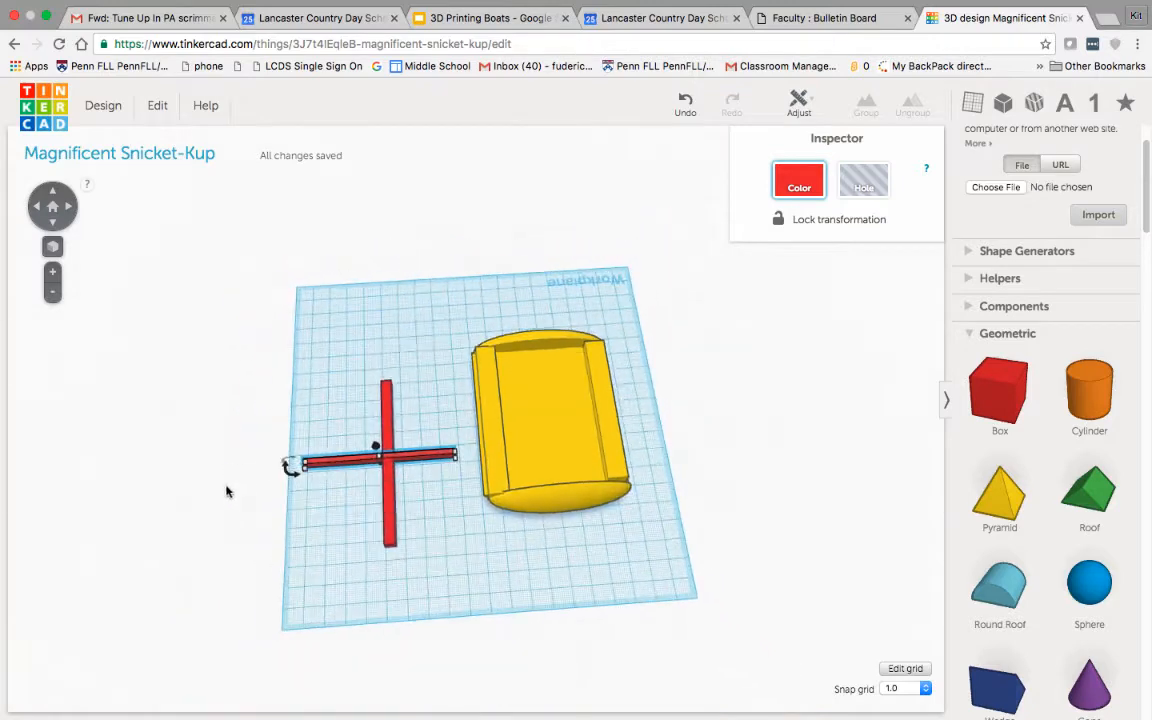
scroll(226, 489, up, 5)
mouse_move(127, 515)
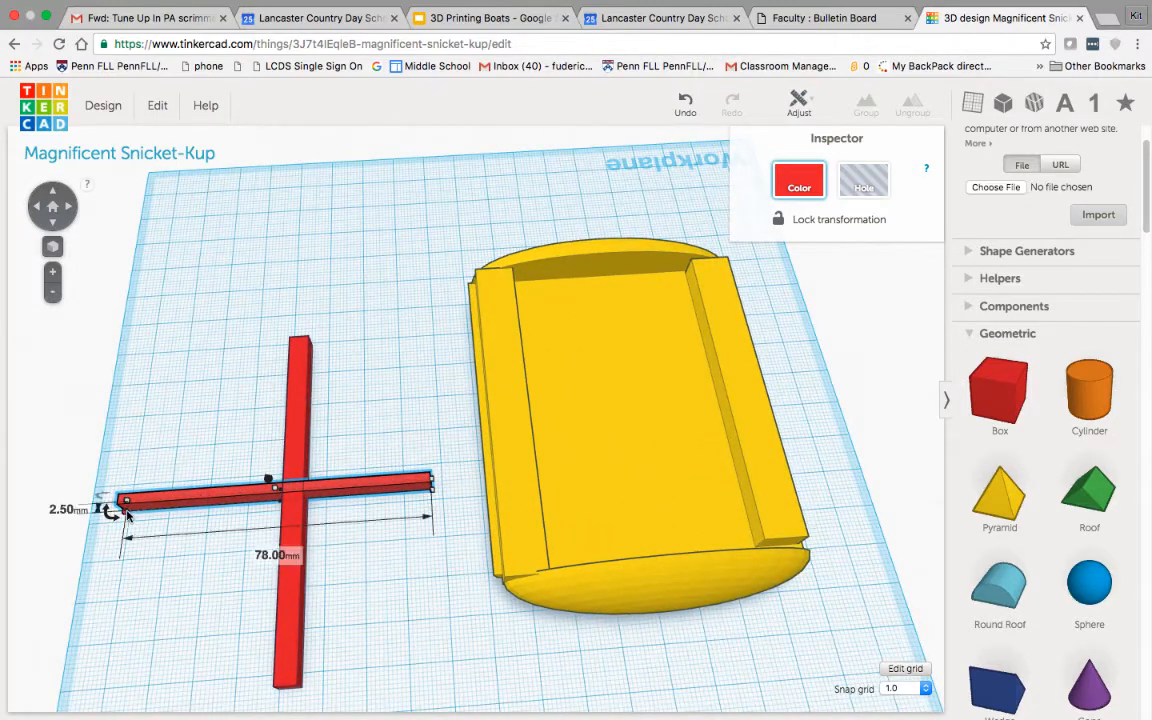
drag(127, 513, 178, 508)
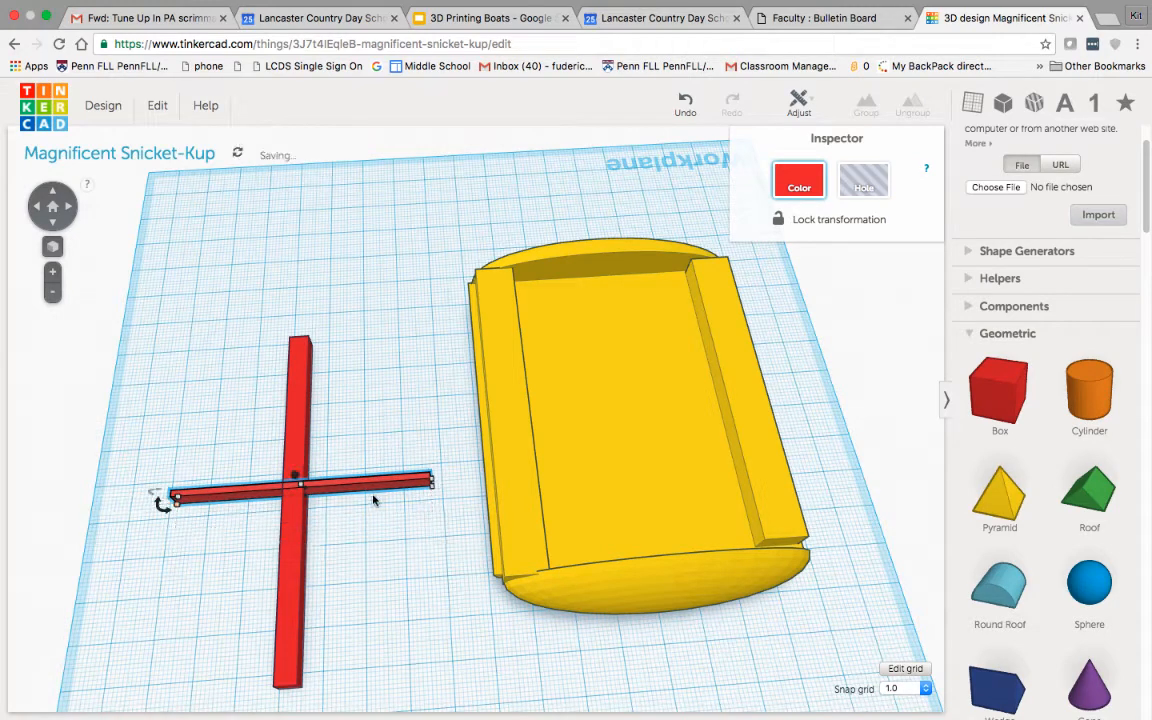
drag(348, 473, 343, 466)
click(404, 528)
right_drag(401, 532, 427, 535)
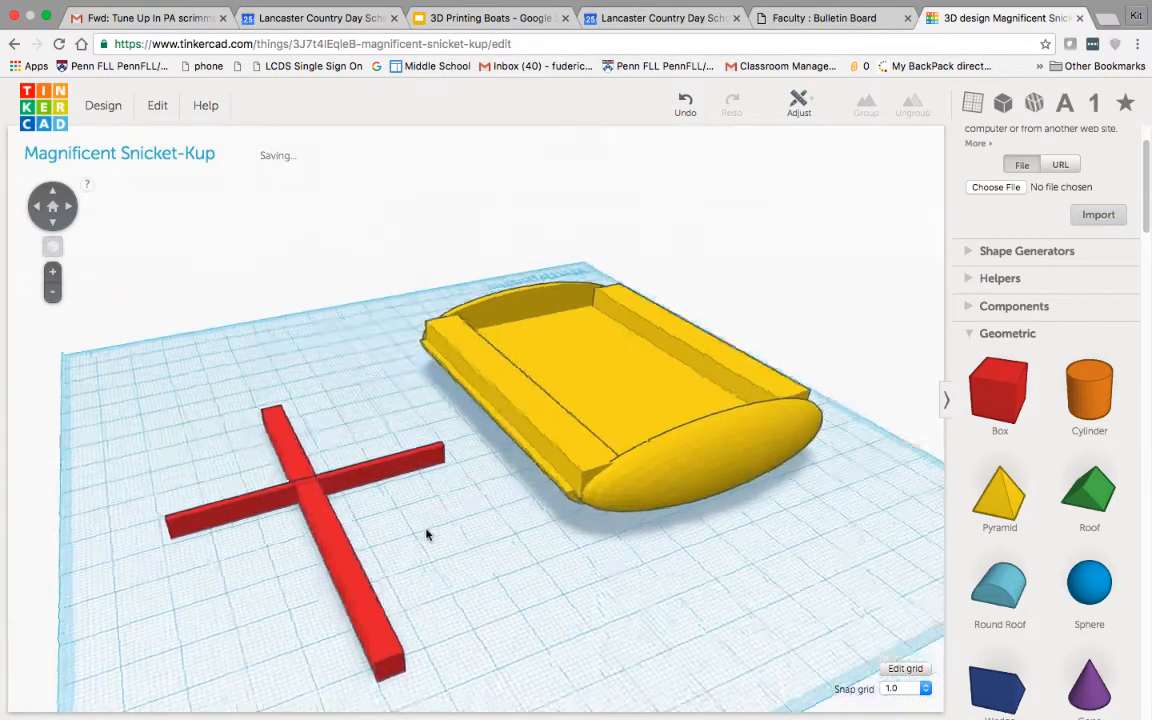
scroll(418, 550, up, 4)
scroll(406, 563, down, 5)
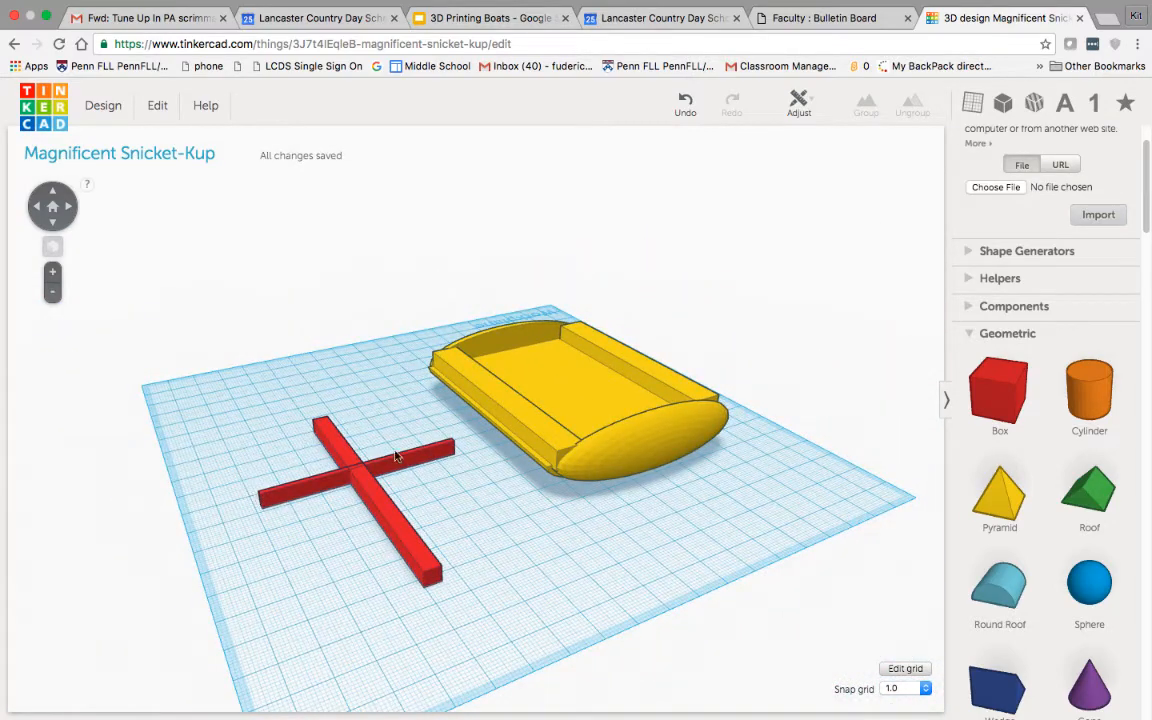
right_drag(454, 494, 337, 497)
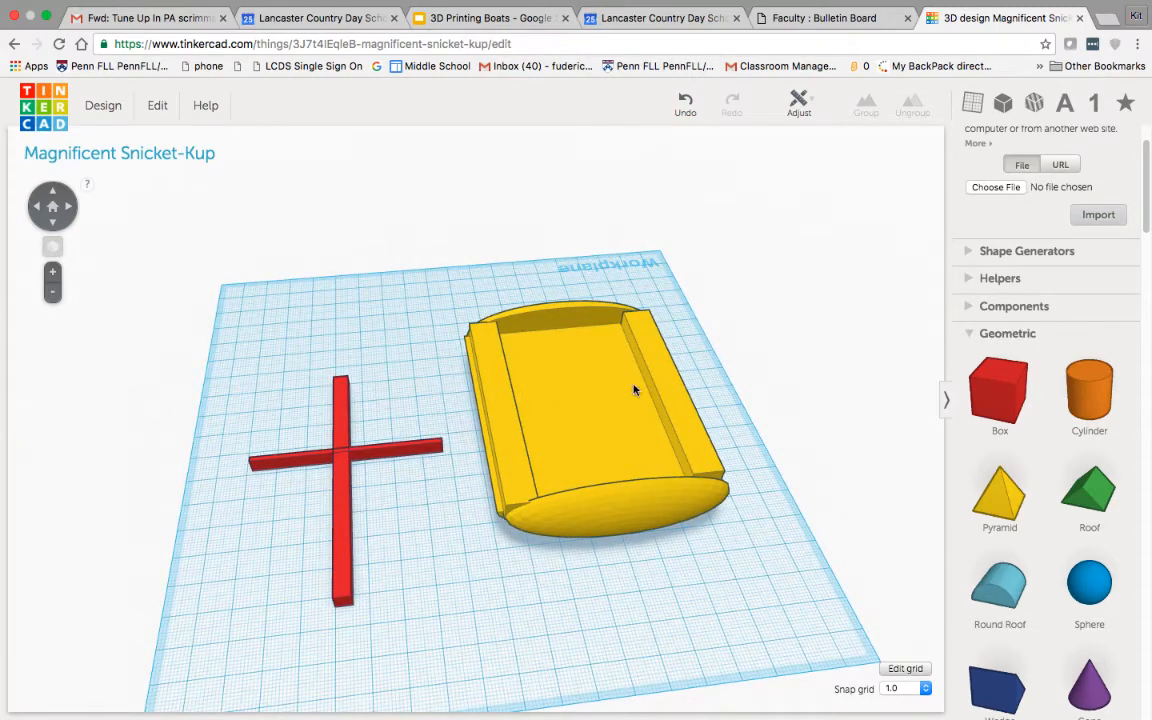
Step: Select both crossed red bars, duplicate them together, and move the copy onto the boat
drag(469, 645, 447, 632)
click(577, 673)
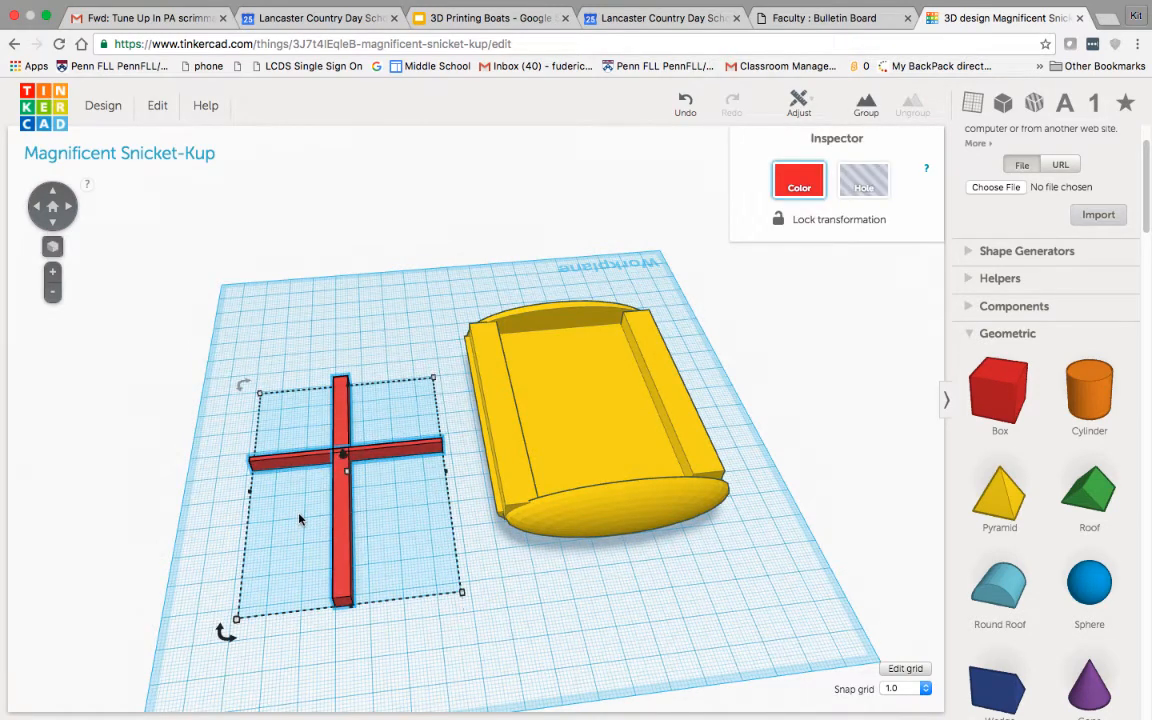
key(ctrl+d)
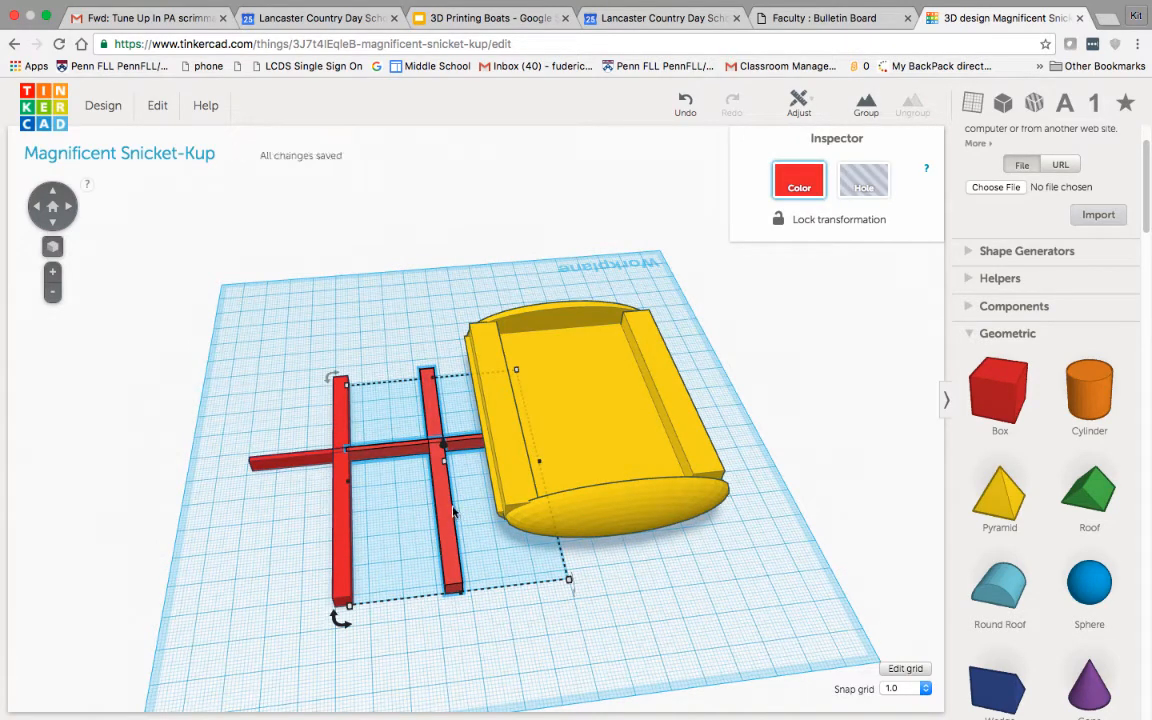
drag(456, 511, 608, 448)
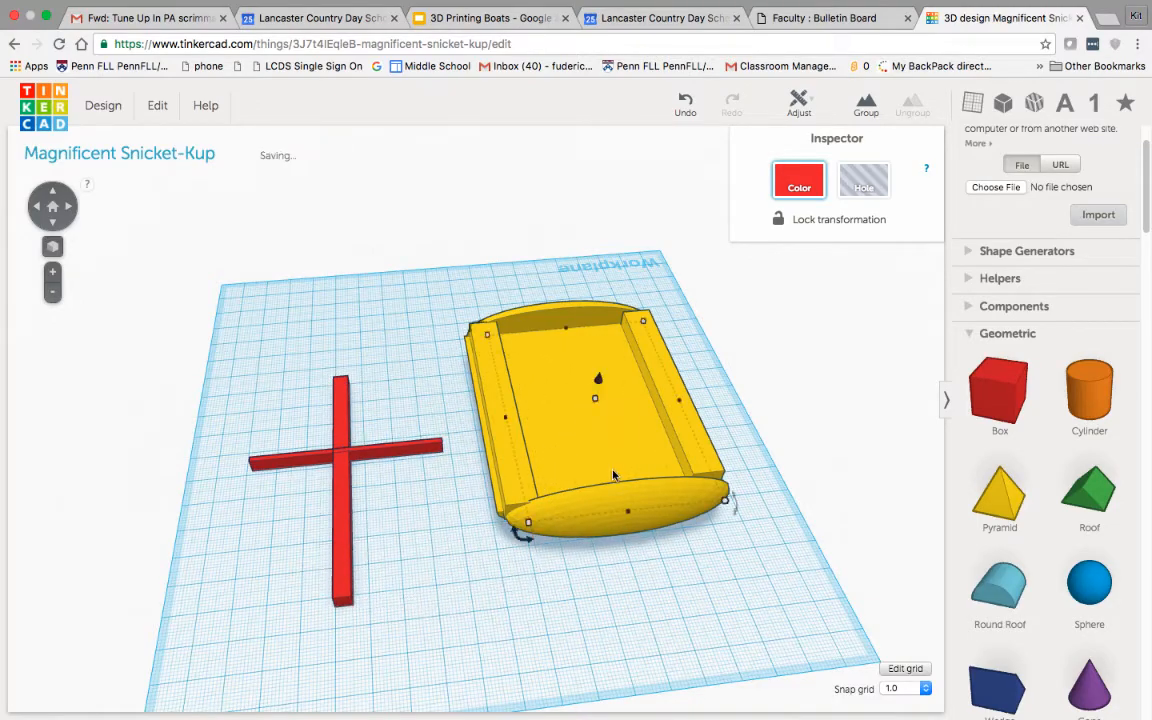
Step: Rotate the copied pair of crossed bars 90° so the long bar stands upright through the hull as a mast
right_drag(614, 476, 537, 405)
right_drag(354, 397, 220, 361)
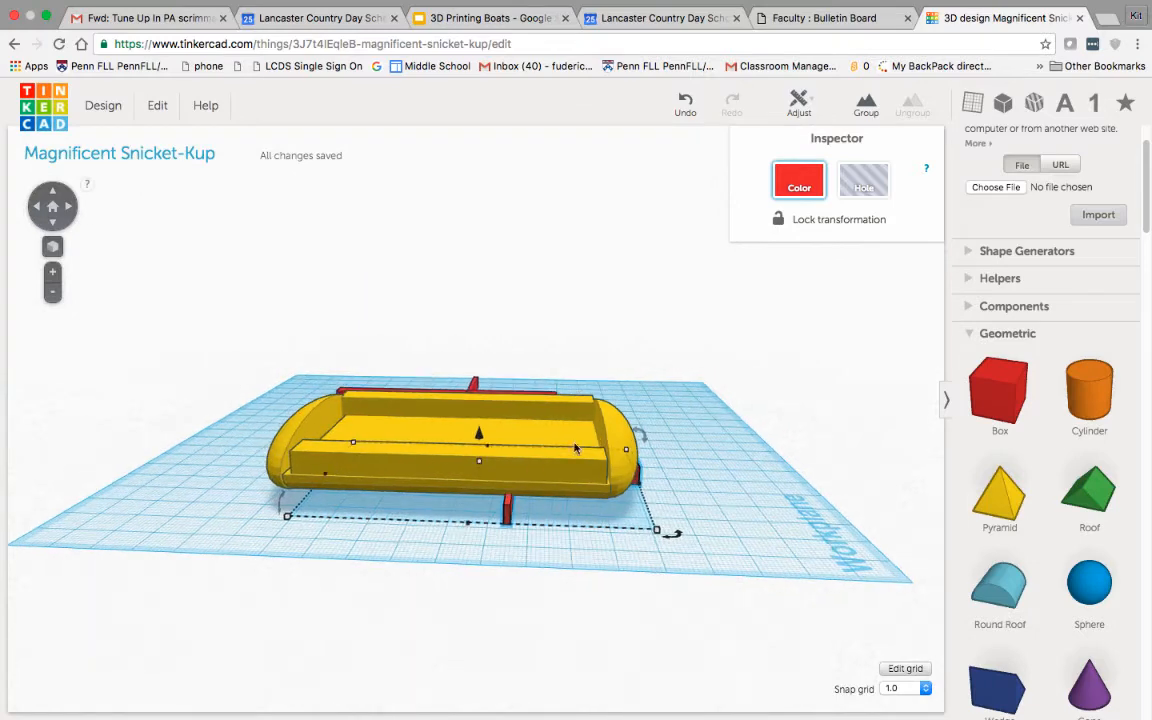
drag(643, 434, 495, 404)
right_drag(560, 412, 653, 419)
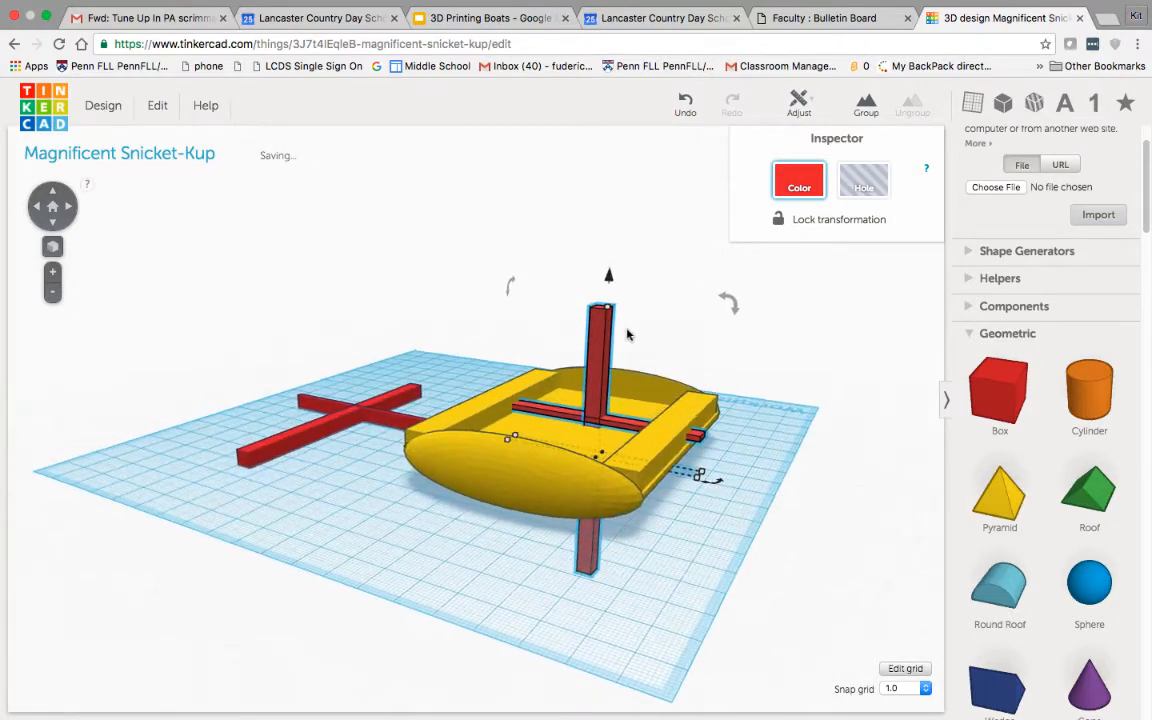
Step: Raise the upright mast and crossbar until the mast's foot rests on the deck, and nudge them toward the hull's centre
drag(610, 285, 612, 125)
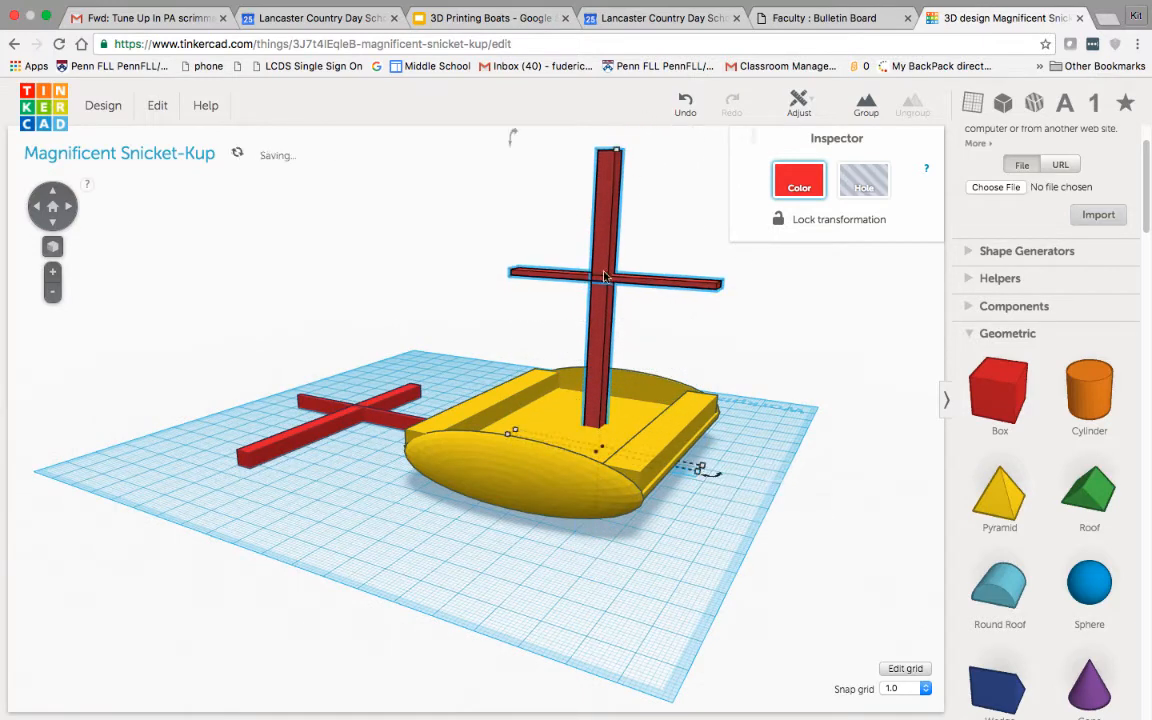
right_drag(612, 125, 604, 383)
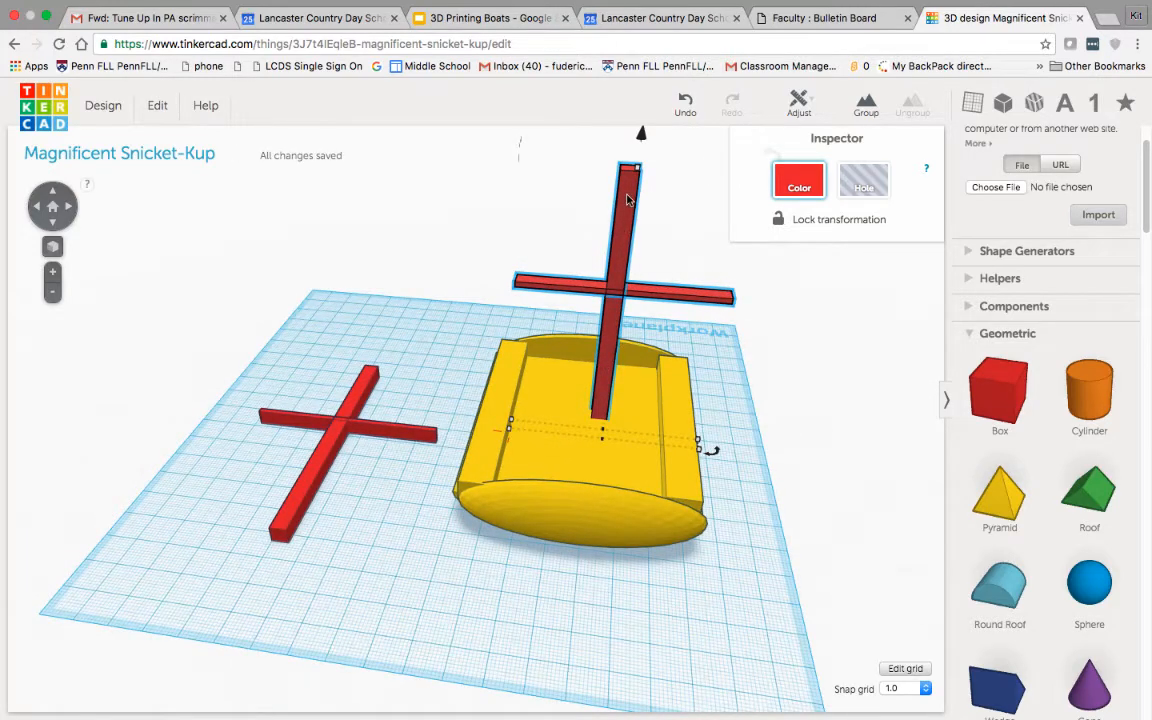
mouse_move(627, 200)
mouse_down()
mouse_move(632, 185)
mouse_move(602, 206)
mouse_move(622, 195)
mouse_move(614, 206)
mouse_up()
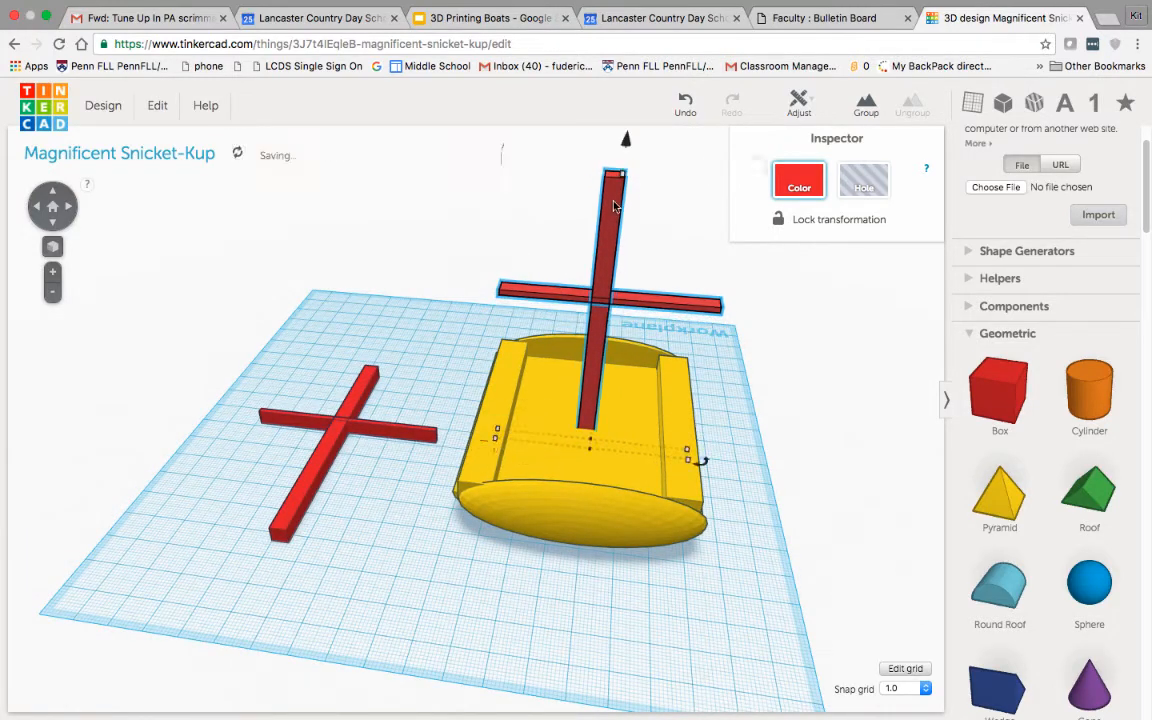
right_drag(614, 206, 663, 334)
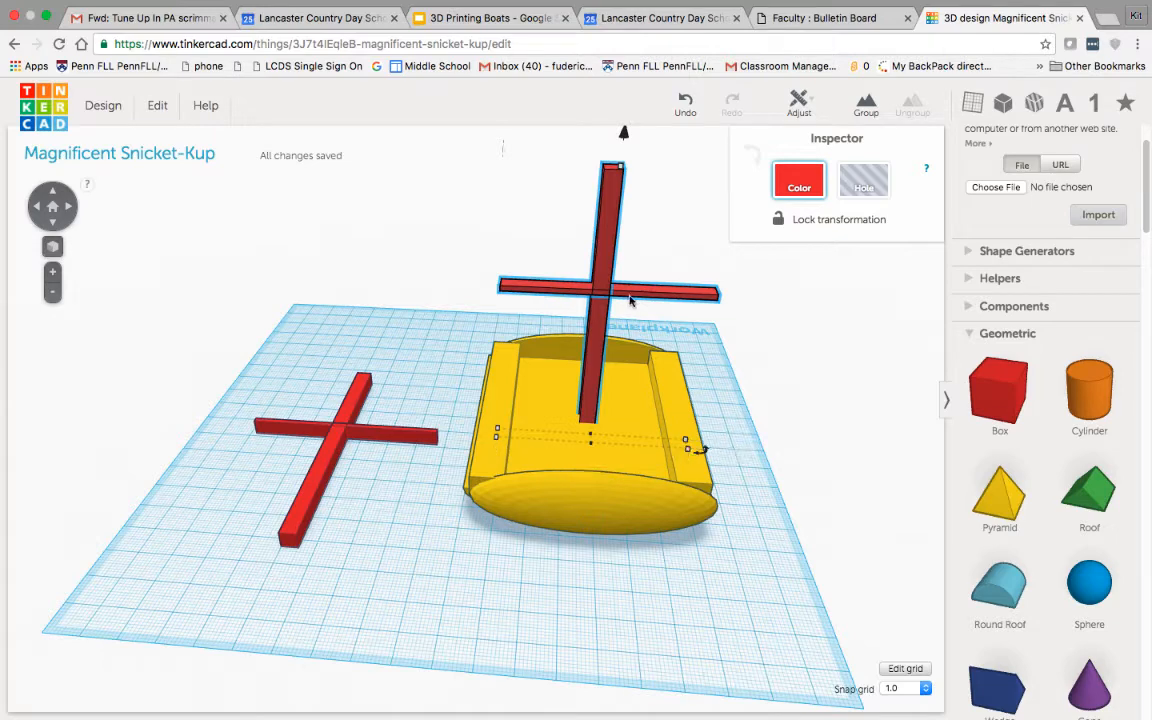
Step: Delete only the horizontal crossbar from the upright mast on the boat
click(773, 341)
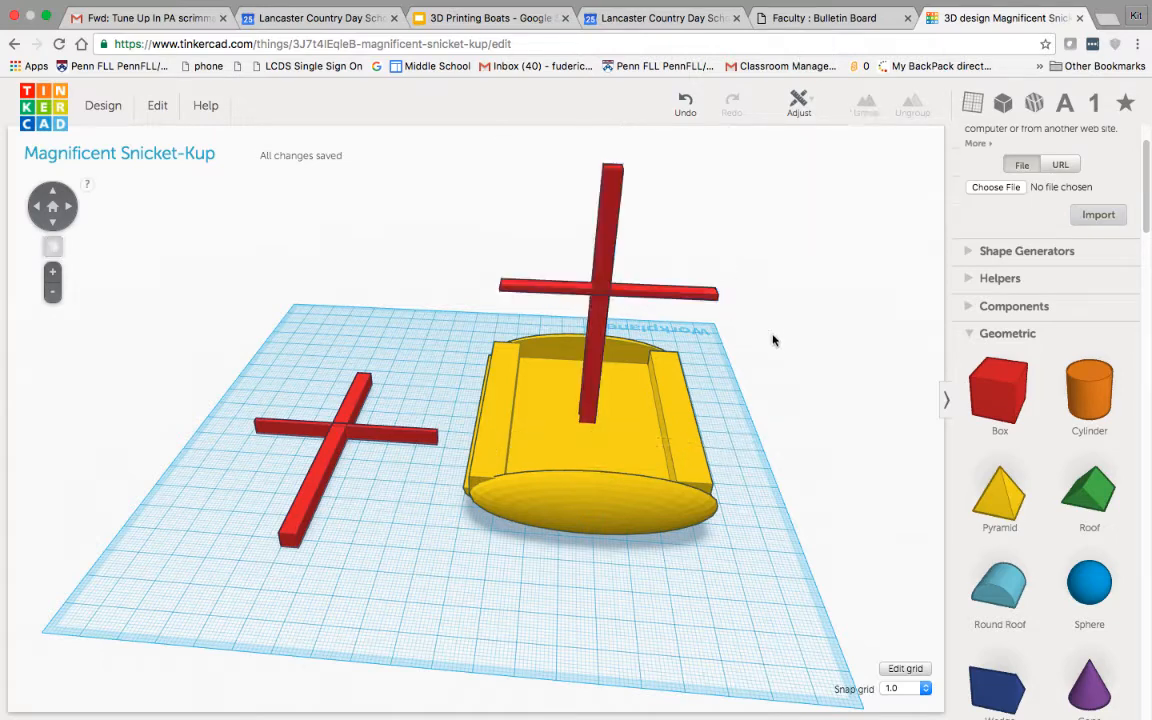
click(674, 294)
key(Delete)
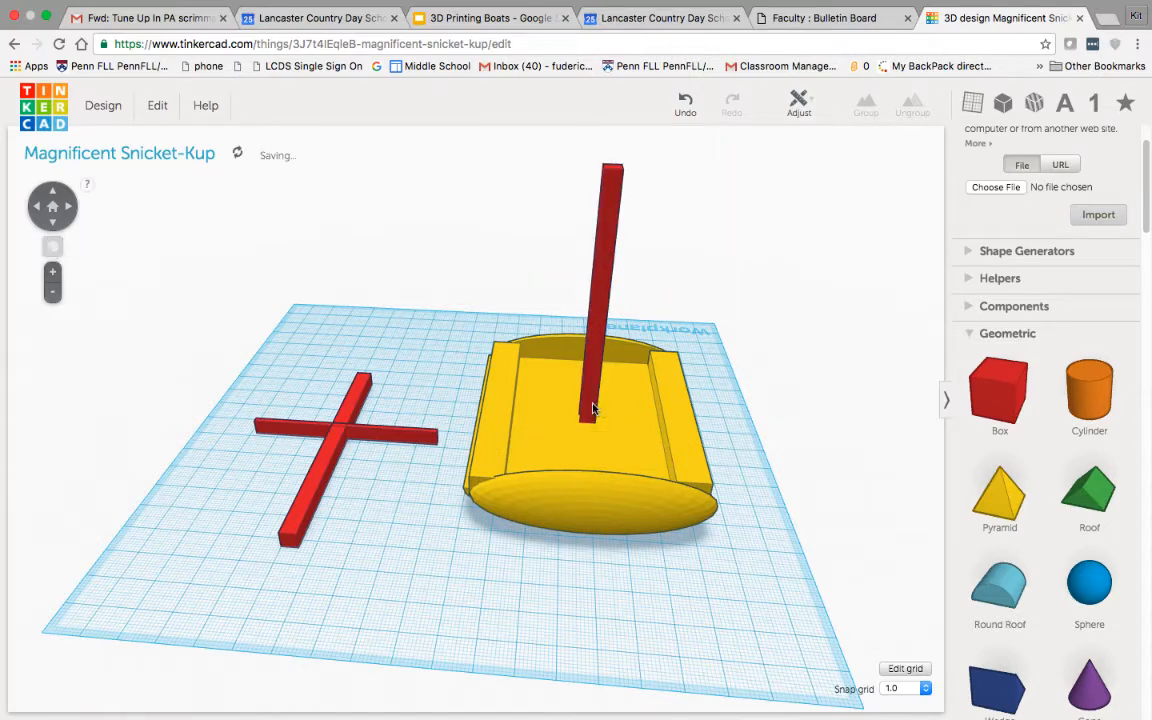
Step: Widen the upright mast's cross-section to 8 × 8 mm and nudge it toward the centre of the boat's deck
click(593, 408)
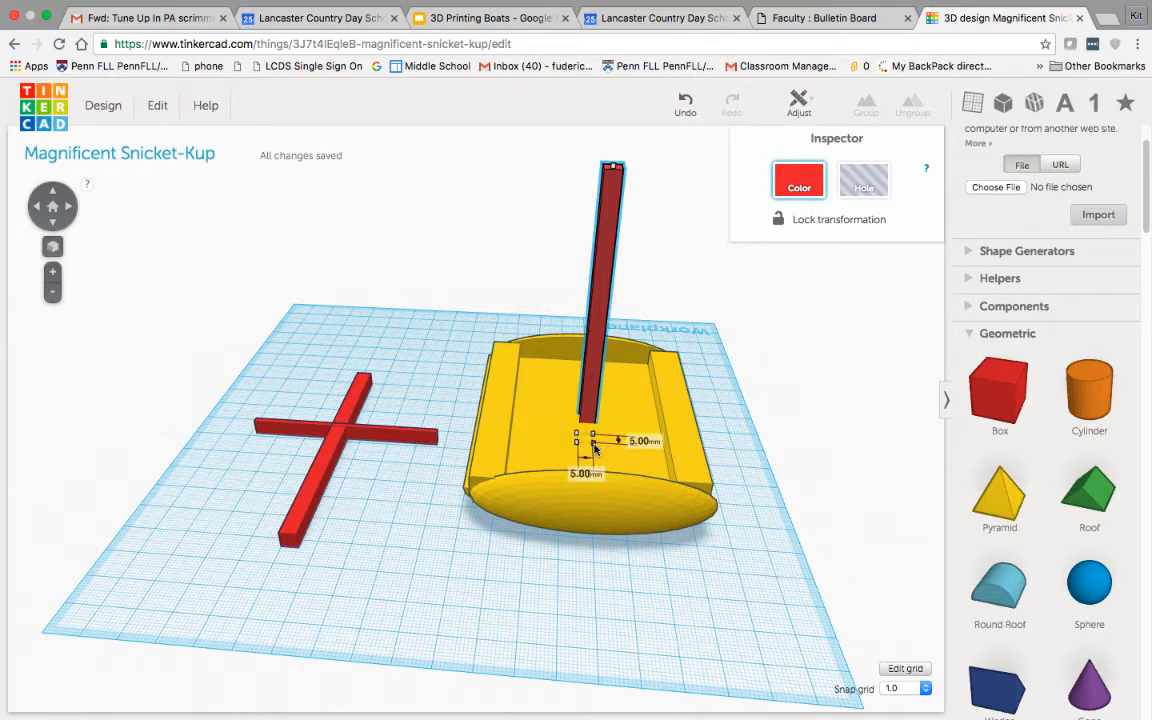
drag(594, 449, 607, 448)
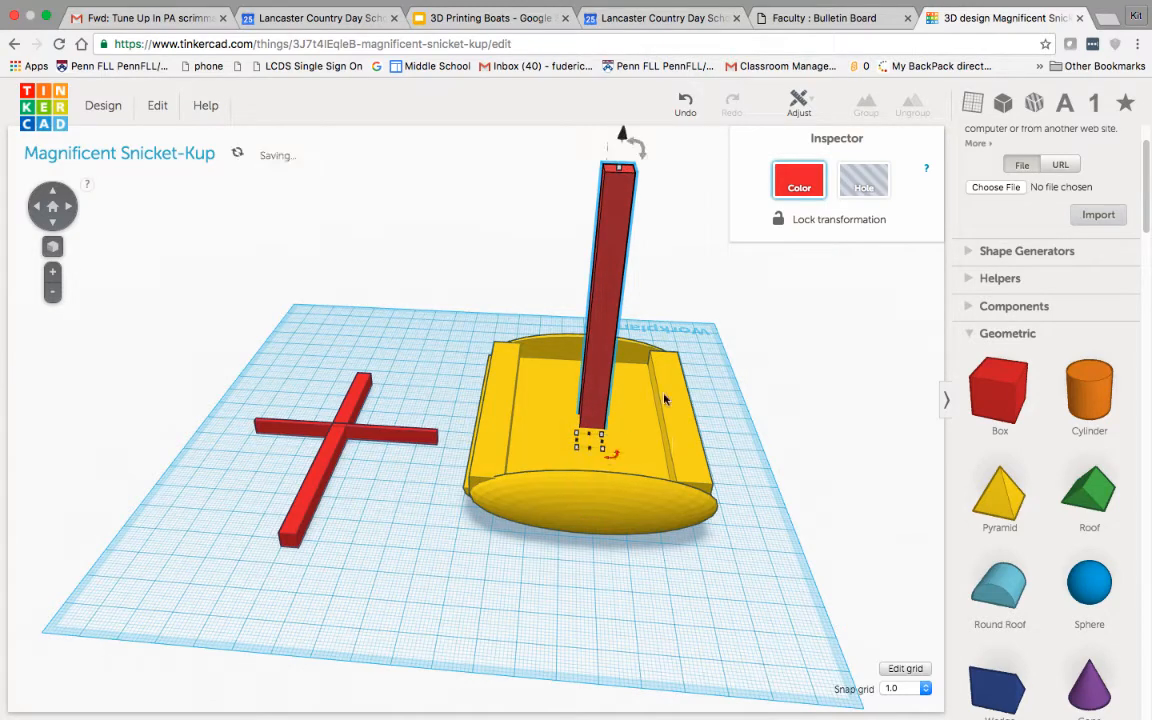
click(764, 402)
right_drag(677, 283, 694, 320)
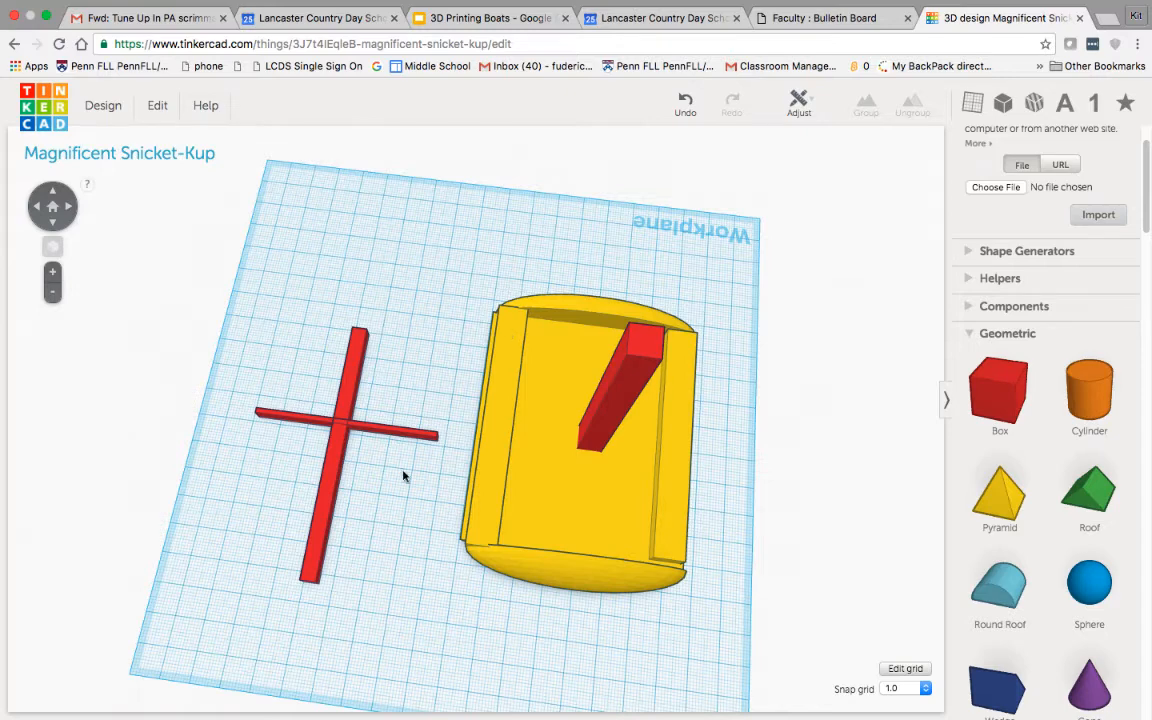
right_drag(404, 476, 632, 440)
click(632, 440)
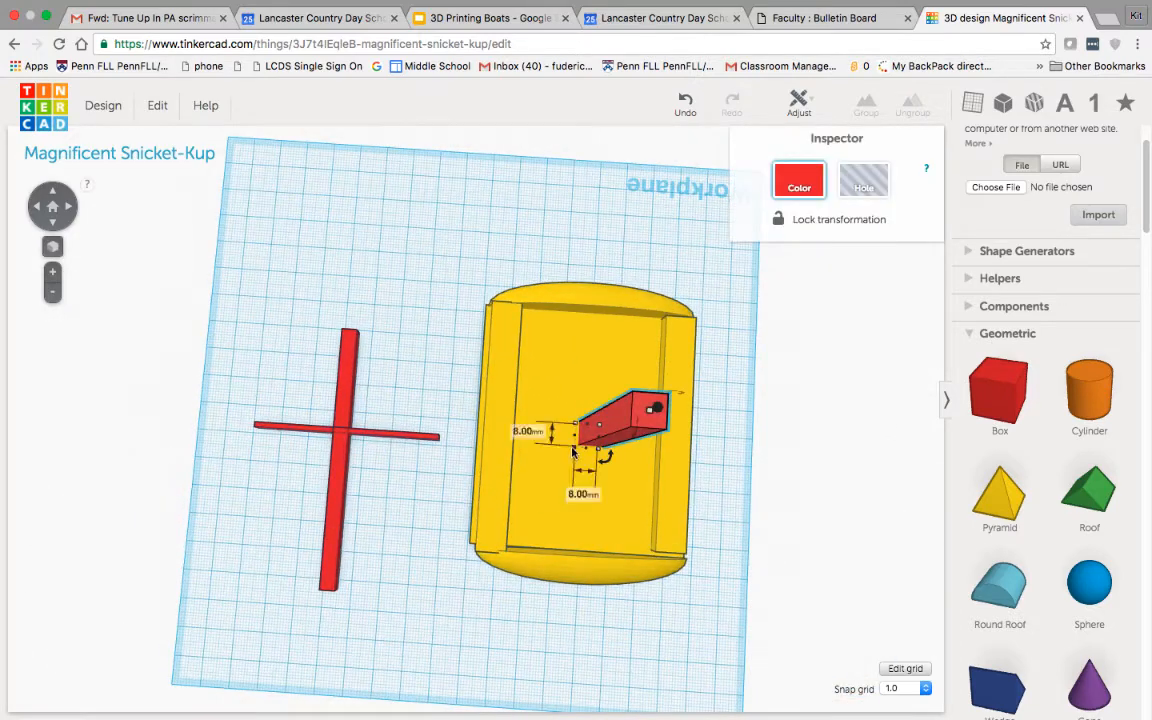
drag(570, 452, 602, 422)
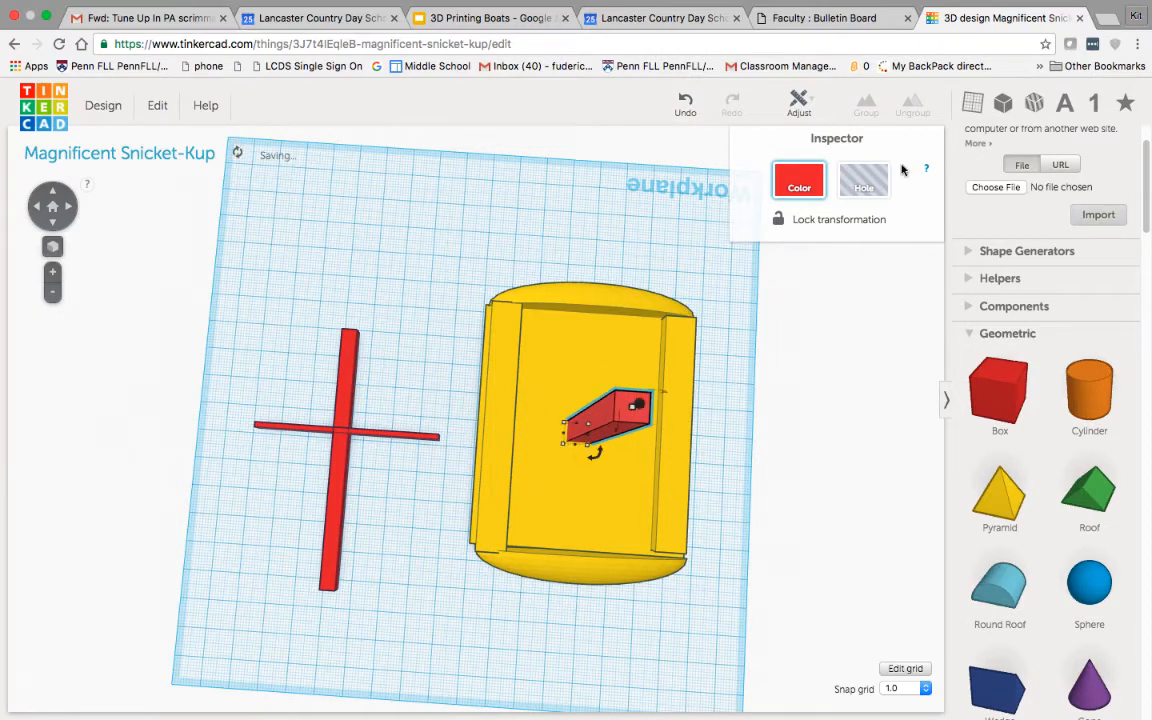
Step: Turn the widened mast into a hole and group it with all the boat parts to cut a square socket in the deck
click(866, 185)
drag(470, 211, 728, 630)
click(866, 102)
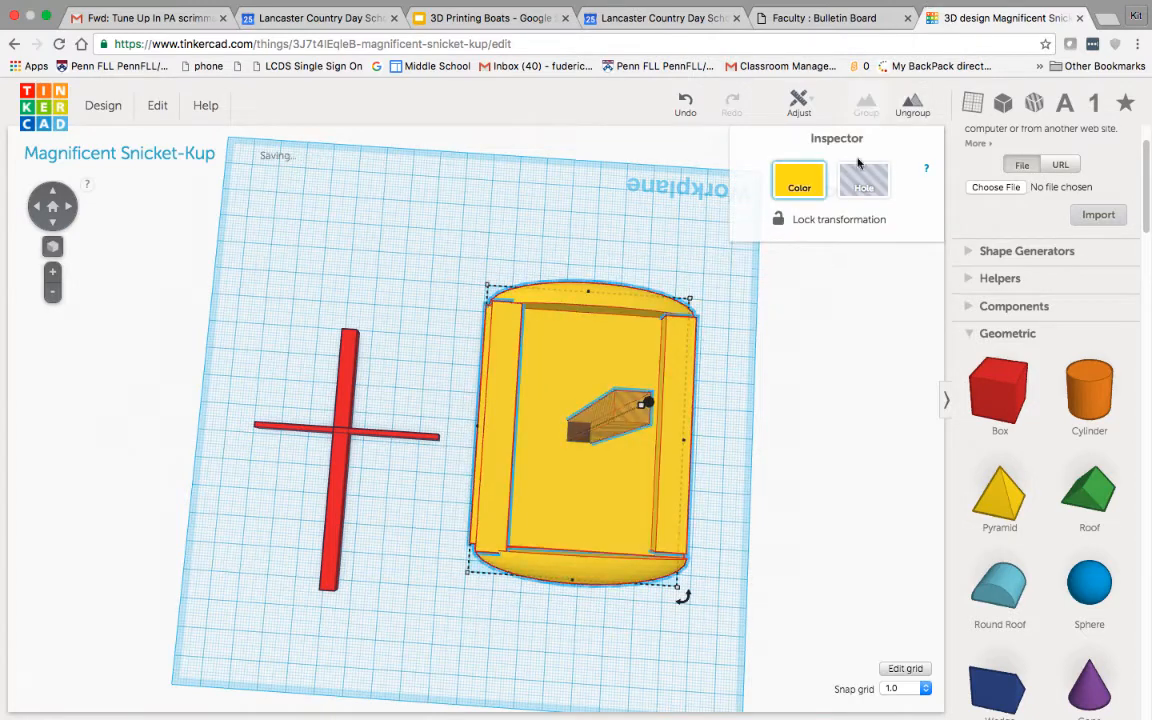
Step: Select both crossed red bars beside the boat and group them into a single mast
right_drag(779, 447, 563, 560)
drag(230, 399, 409, 603)
right_drag(580, 540, 648, 540)
drag(355, 495, 372, 475)
click(530, 623)
right_drag(530, 623, 604, 604)
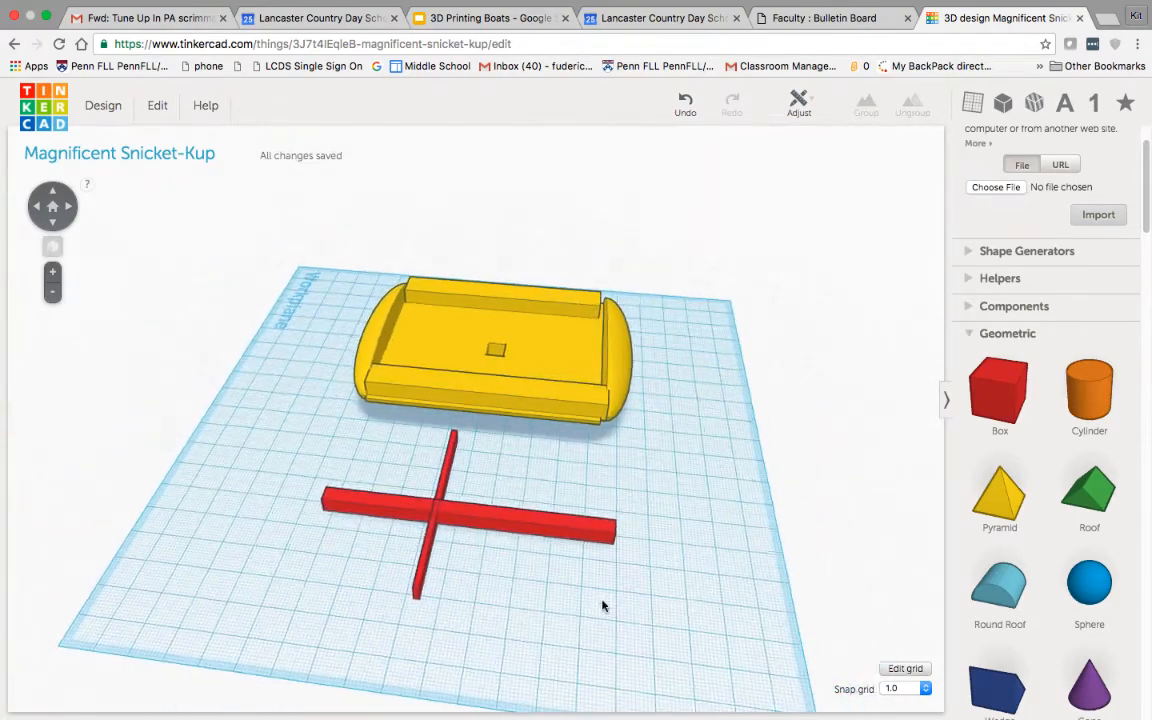
drag(604, 604, 310, 455)
click(866, 103)
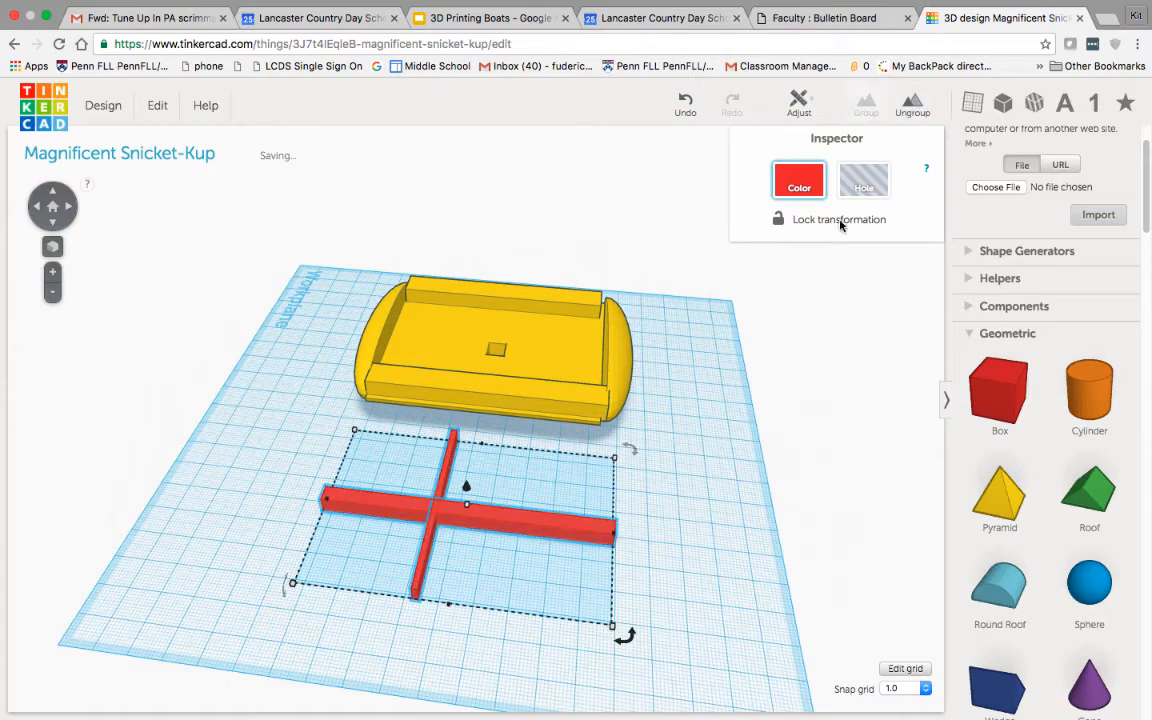
Step: Rotate the grouped mast upright and position it on the boat with its foot in the deck's square socket
right_drag(583, 485, 456, 488)
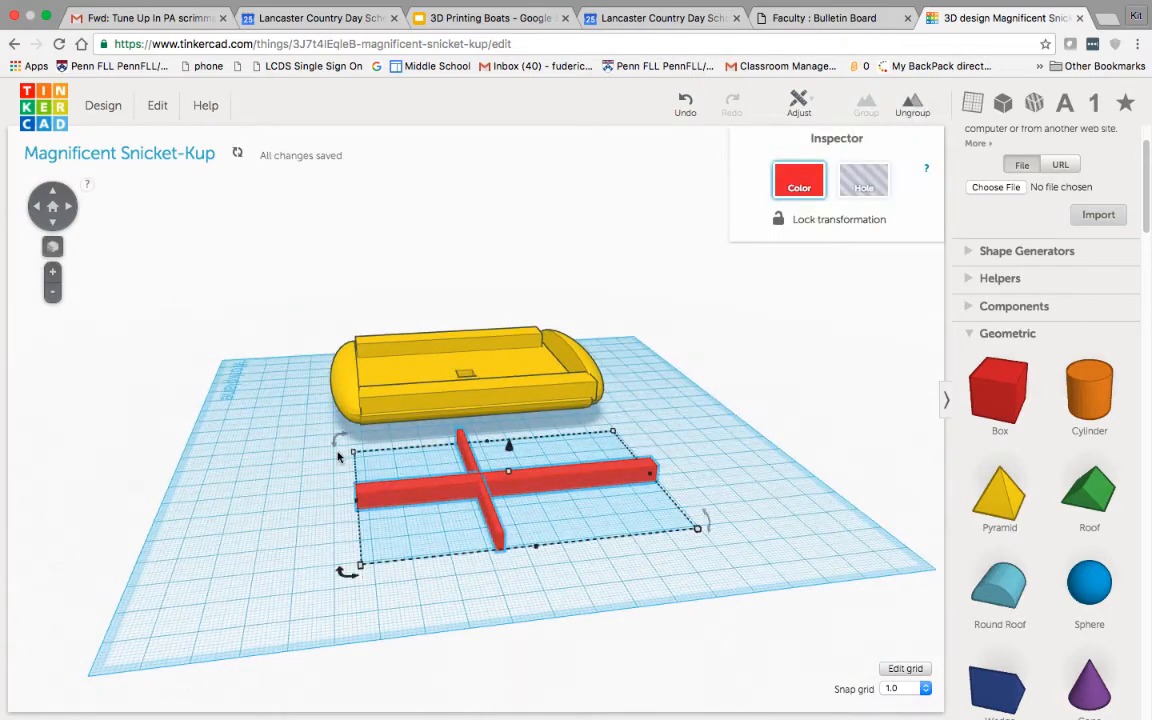
drag(340, 448, 482, 255)
right_drag(640, 520, 600, 445)
drag(593, 424, 374, 384)
drag(355, 267, 336, 150)
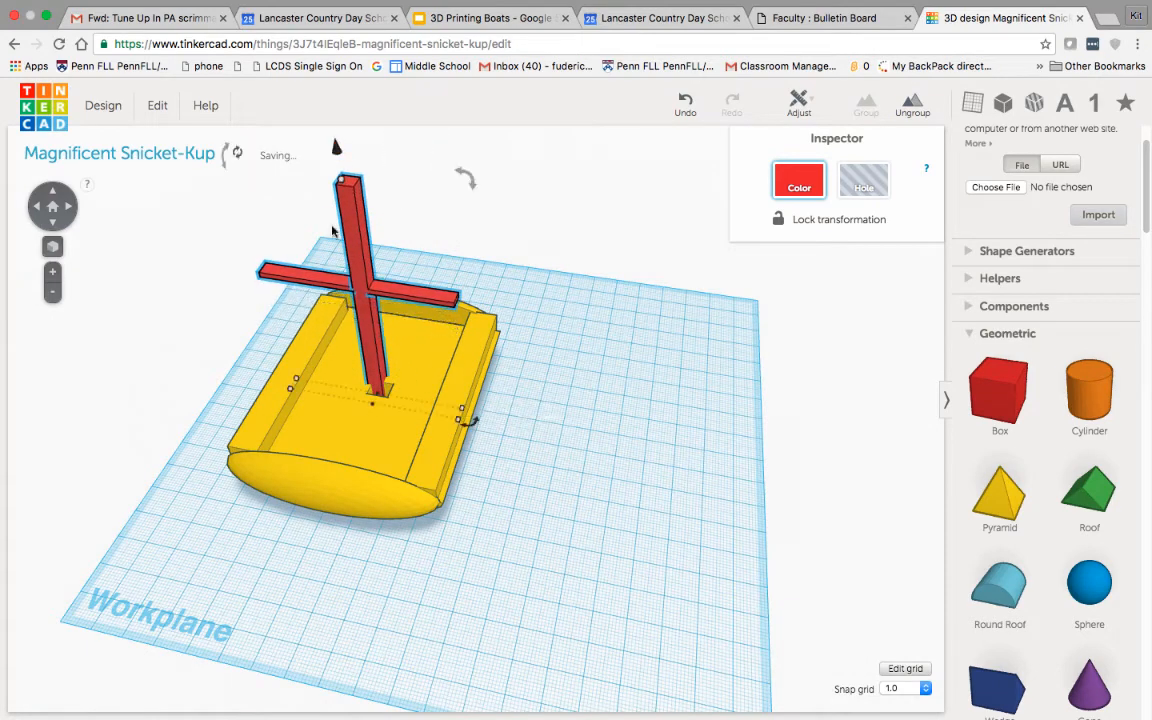
mouse_move(351, 263)
mouse_down()
mouse_move(363, 280)
mouse_move(356, 271)
mouse_up()
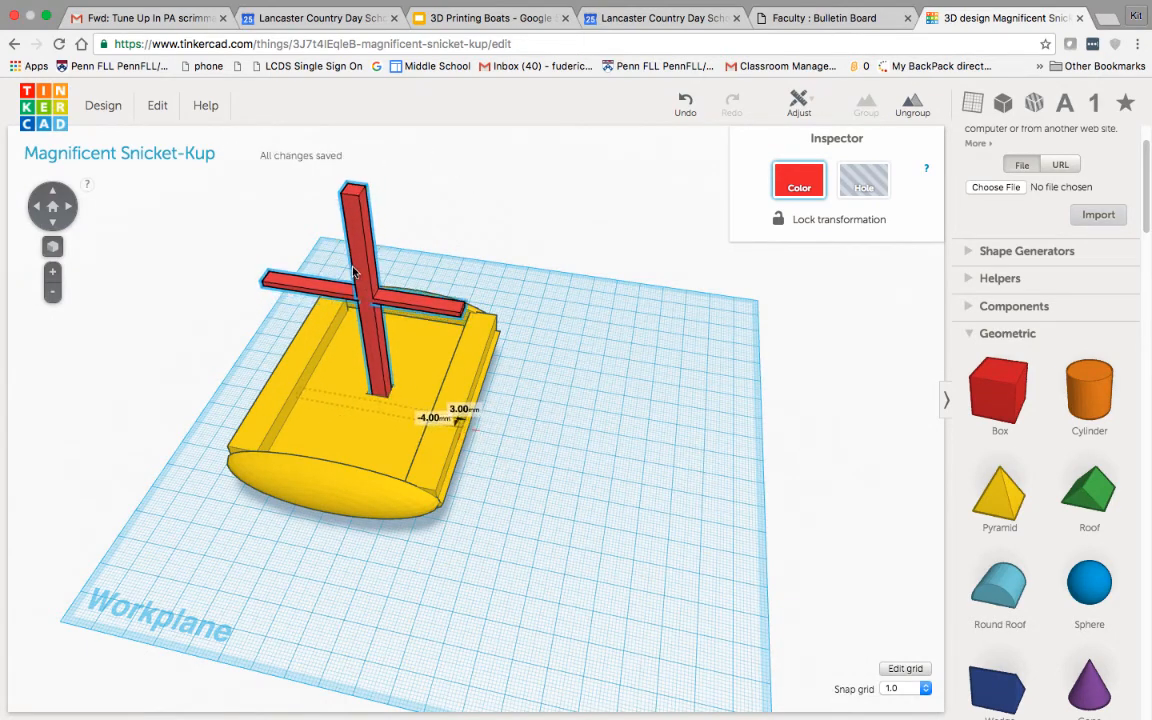
right_drag(551, 363, 320, 540)
scroll(501, 380, up, 3)
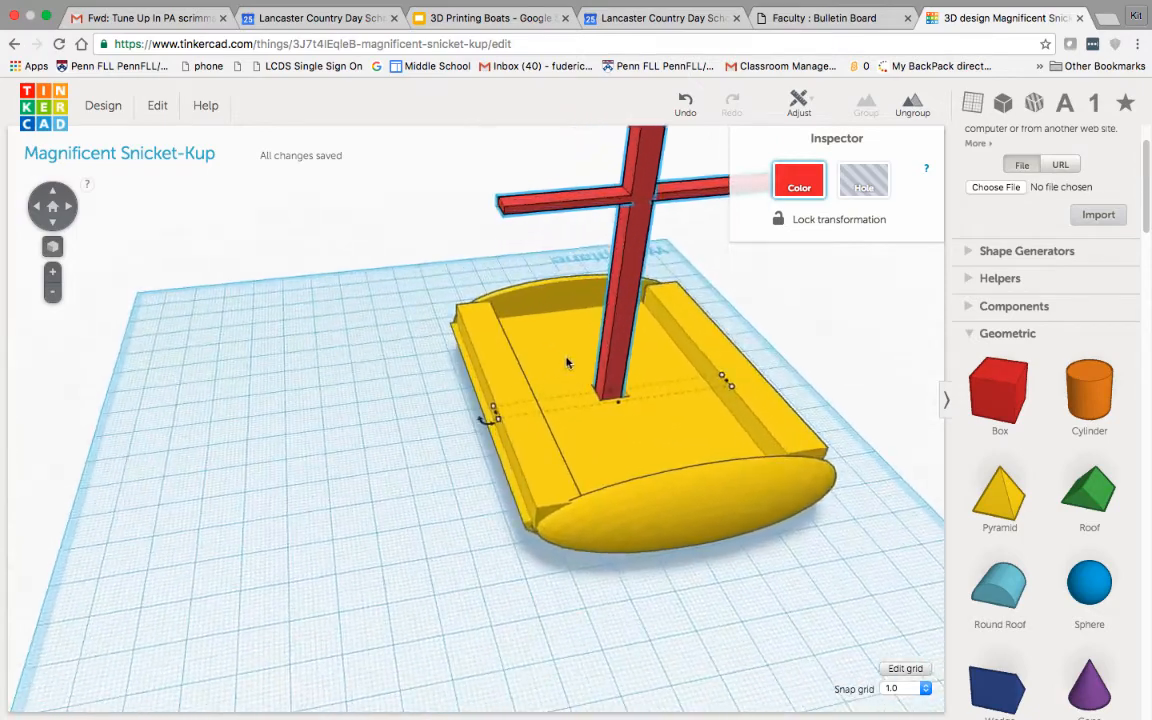
scroll(566, 363, down, 5)
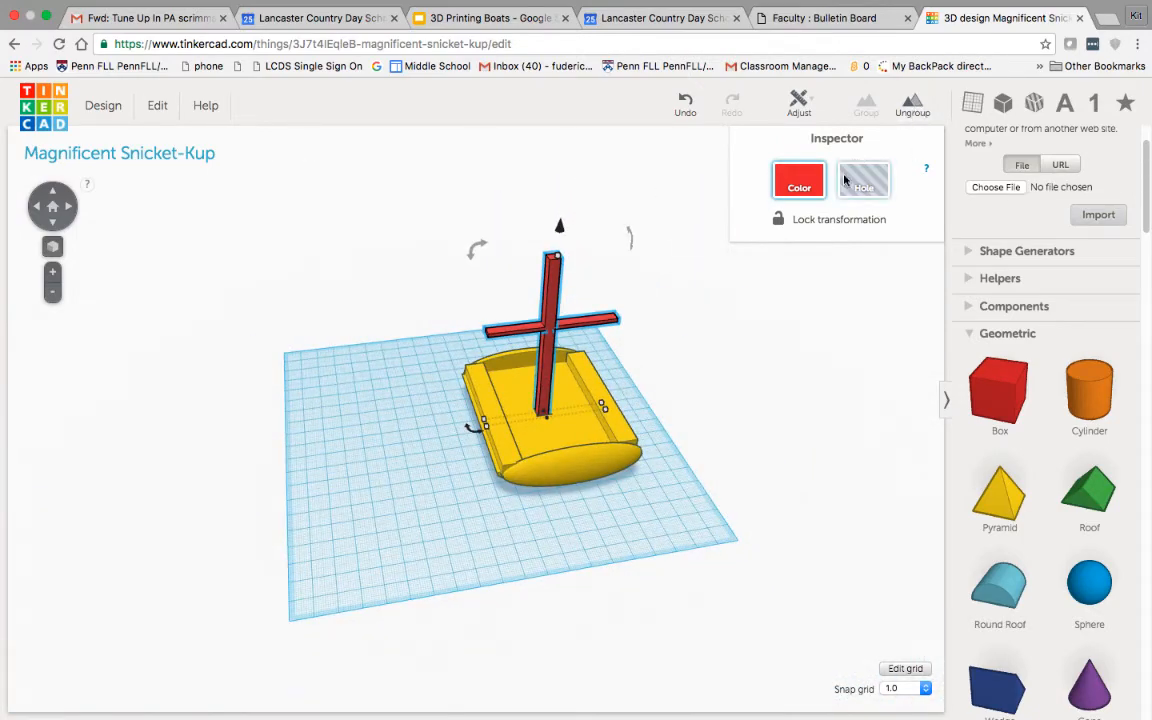
scroll(590, 517, up, 3)
right_drag(643, 501, 700, 640)
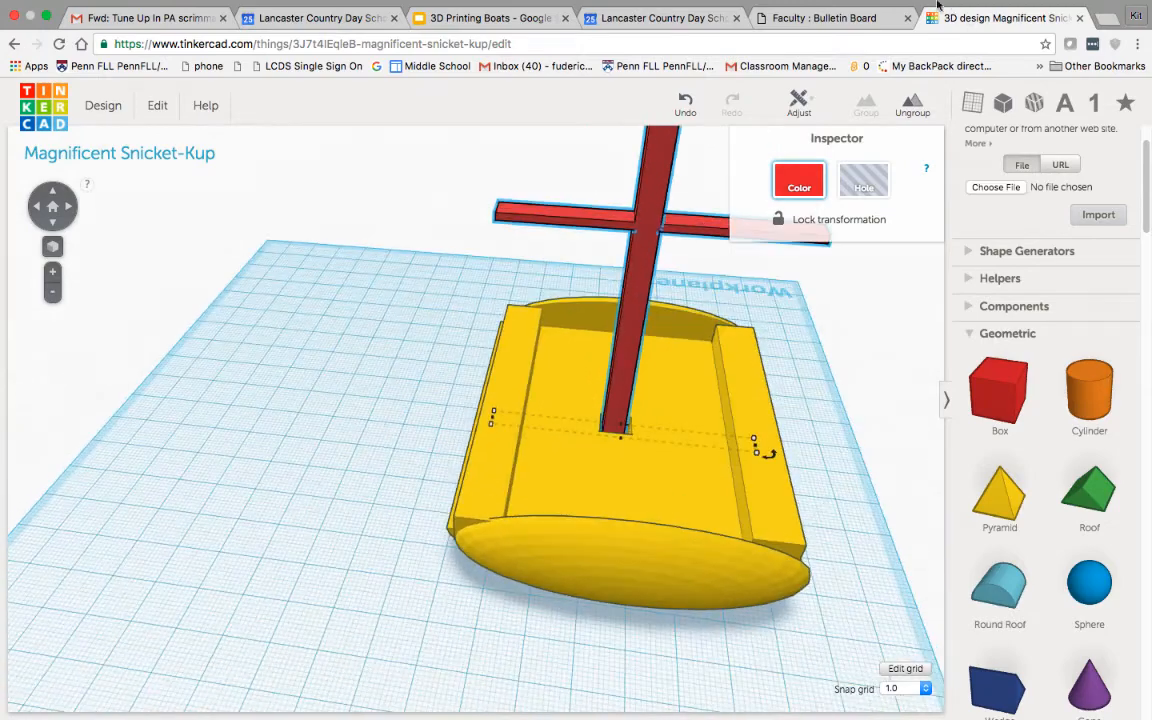
click(791, 8)
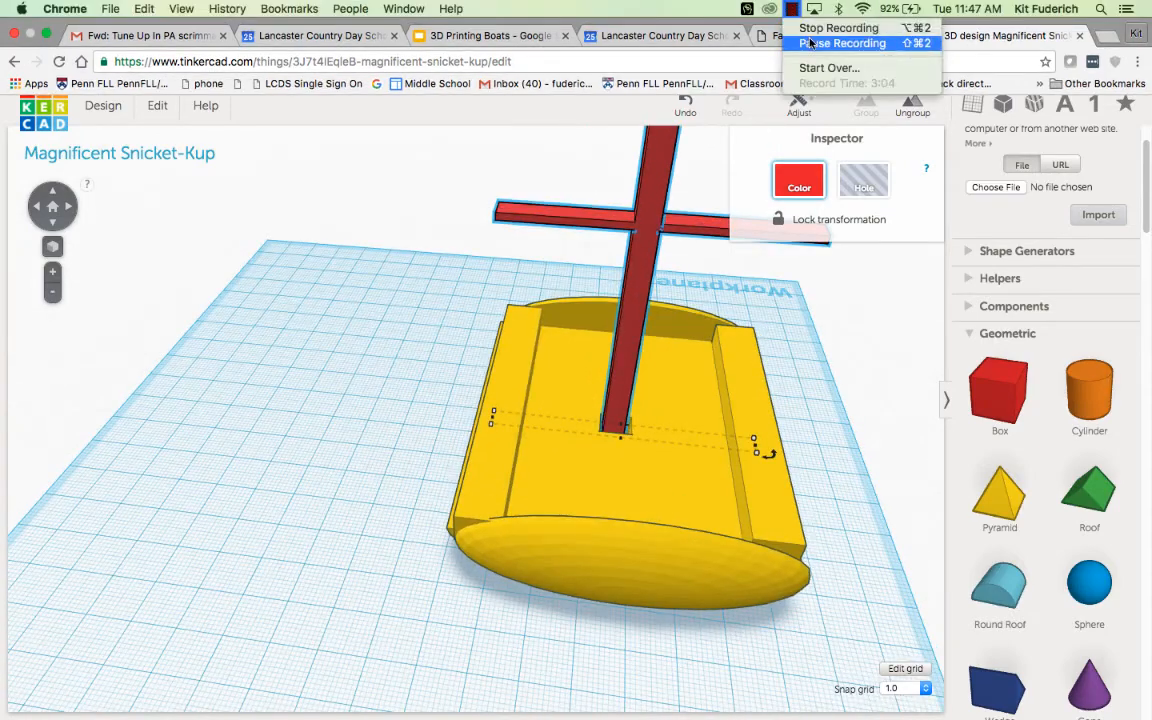